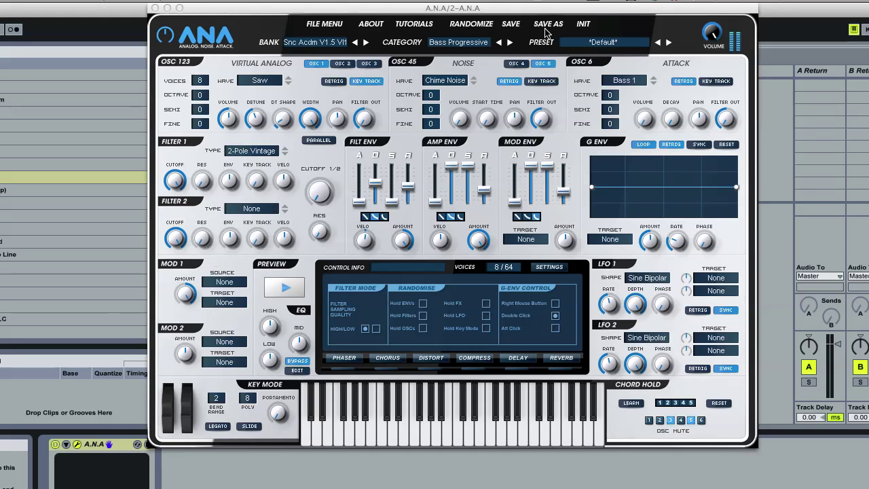
# Load ANA's INIT default patch and bring up the Filter 1 type list.
pyautogui.click(583, 26)
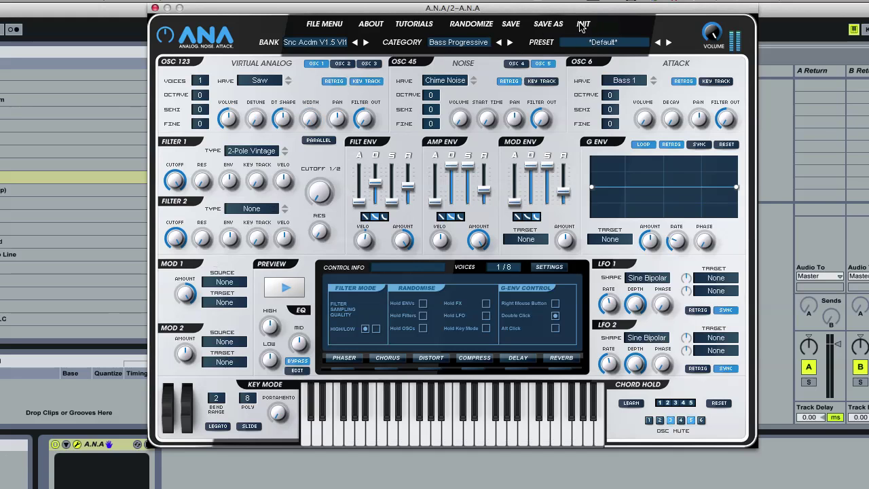
pyautogui.click(275, 155)
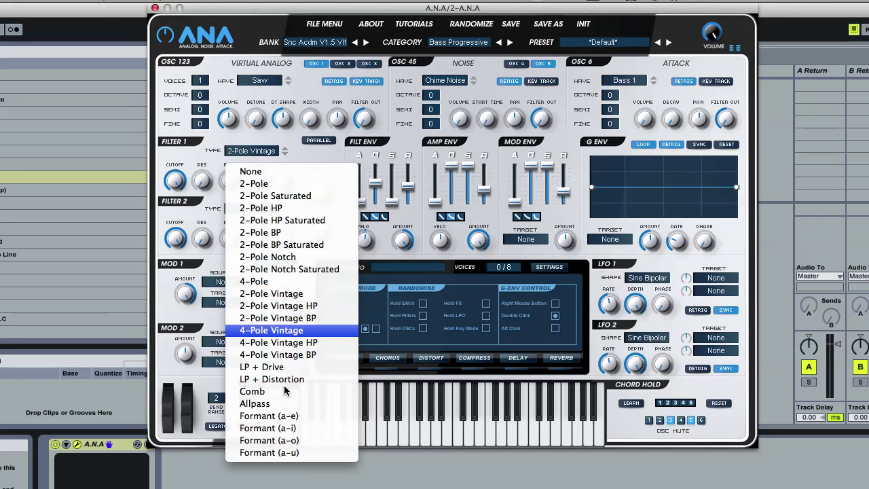
# Audition Filter 1 as 2-Pole BP, then 2-Pole BP Saturated, sweeping its cutoff down and up.
pyautogui.click(260, 151)
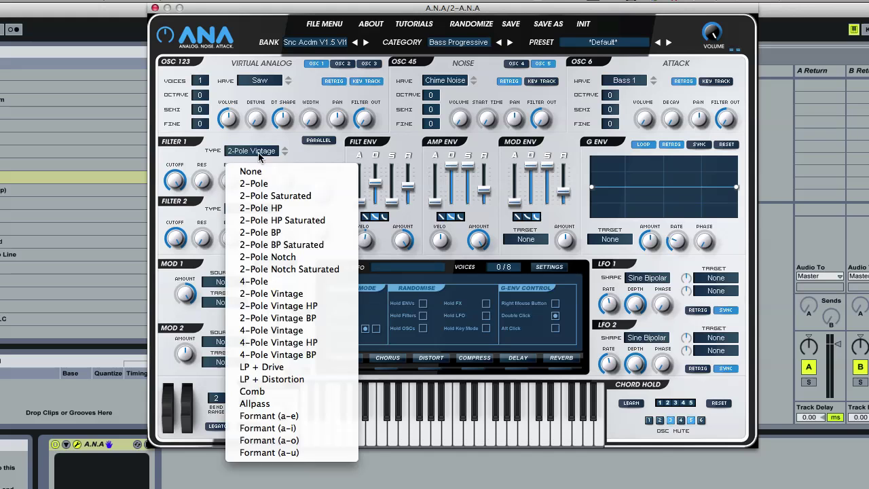
pyautogui.click(272, 234)
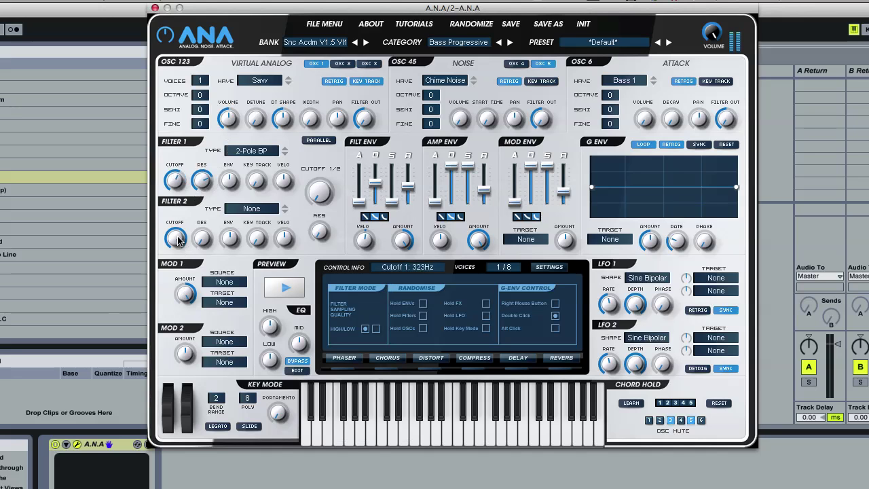
pyautogui.click(257, 153)
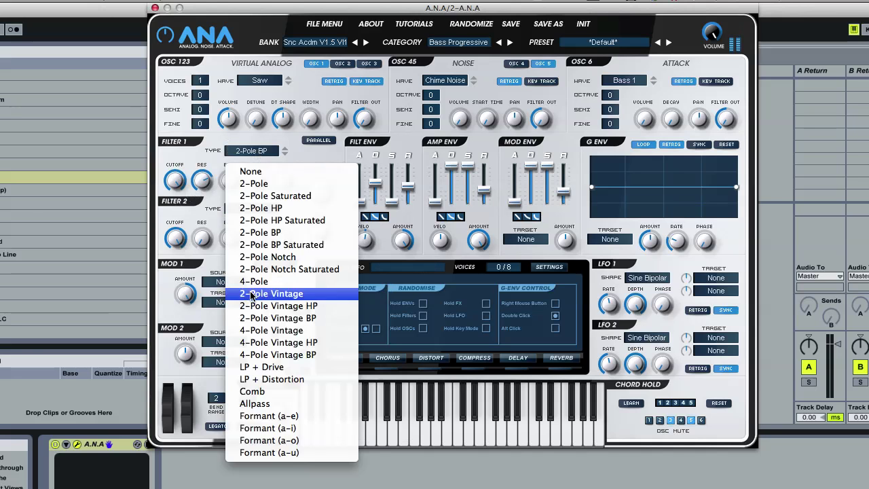
pyautogui.click(288, 245)
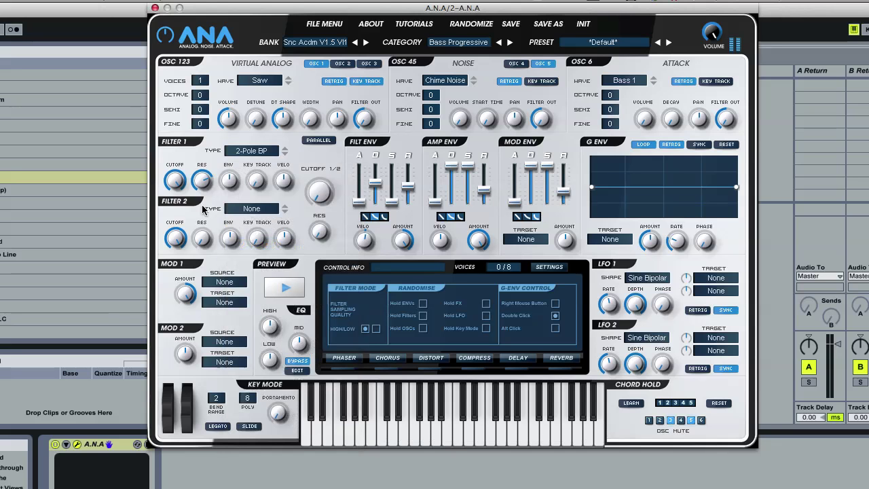
pyautogui.moveTo(176, 251); pyautogui.dragTo(179, 217)
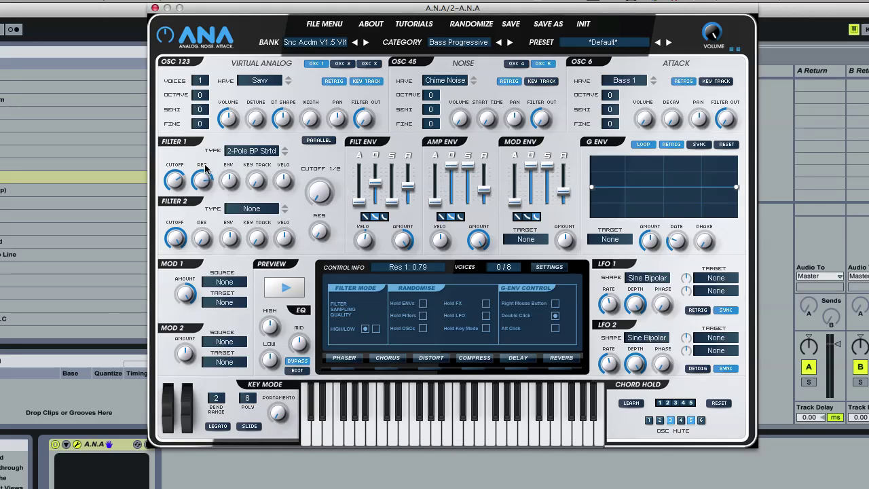
pyautogui.moveTo(180, 179); pyautogui.dragTo(192, 215)
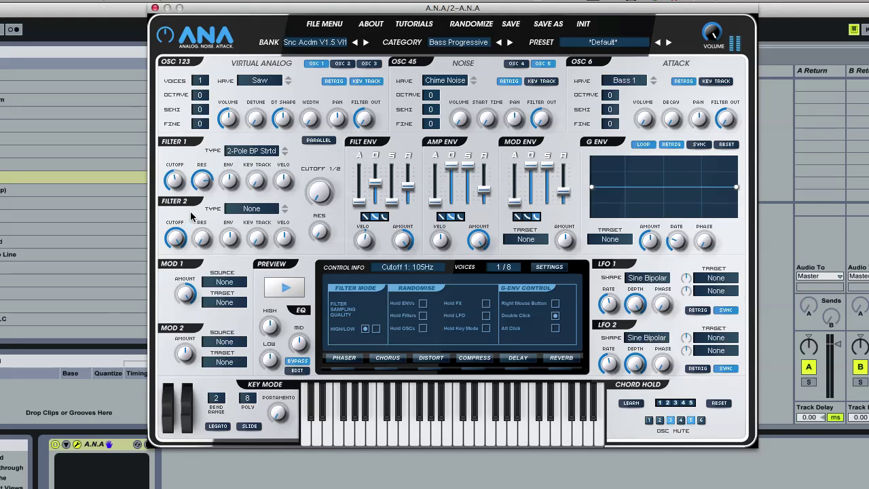
pyautogui.click(248, 152)
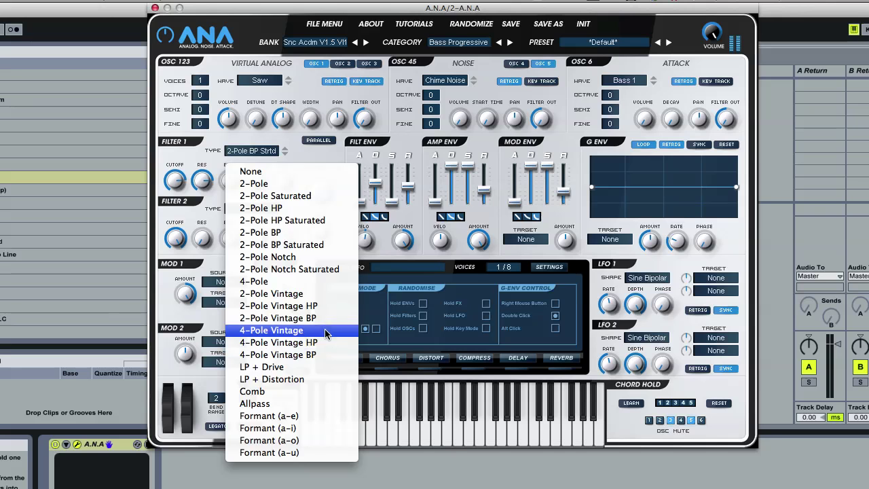
# Set Filter 1 to LP + Drive and switch OSC 123 to Triangle, two octaves up.
pyautogui.click(265, 367)
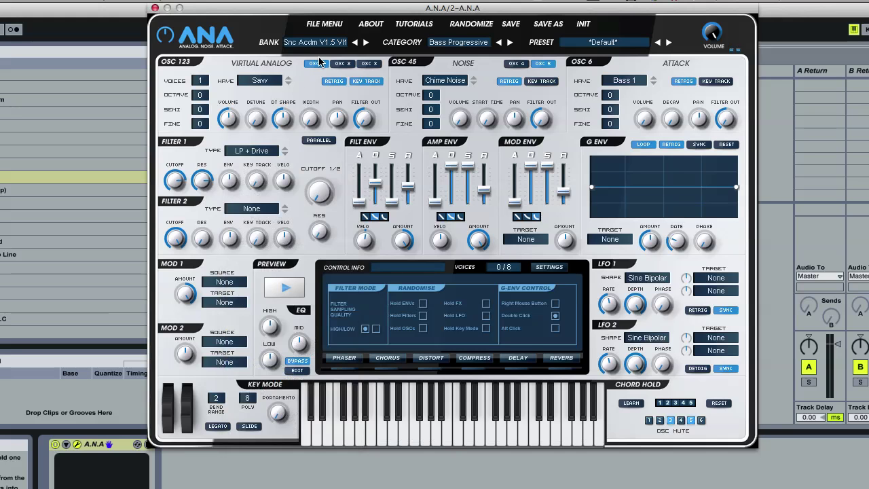
pyautogui.click(257, 80)
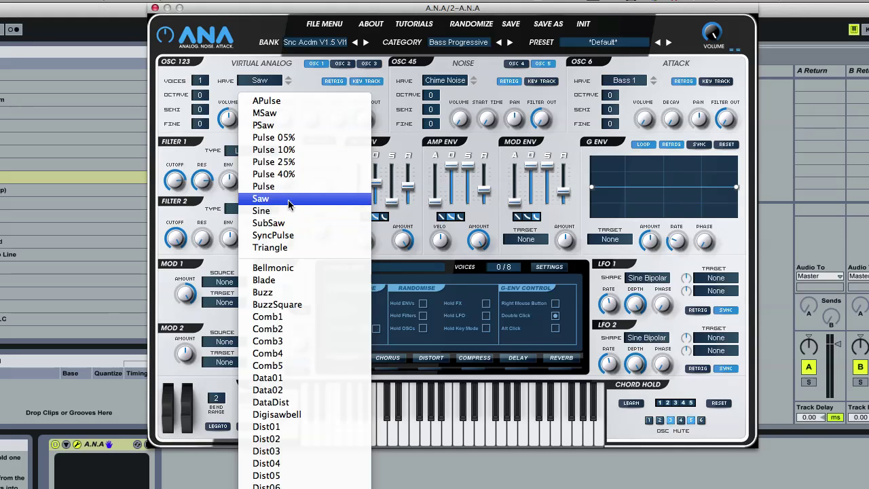
pyautogui.click(279, 253)
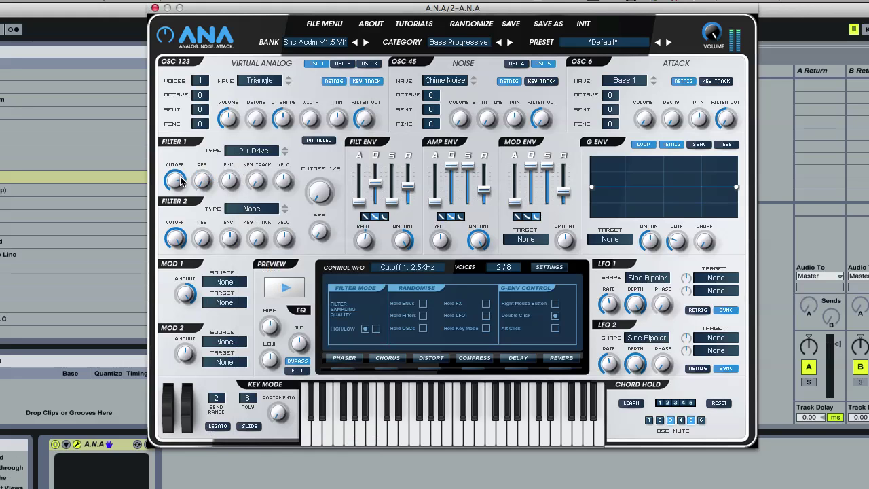
pyautogui.moveTo(199, 95); pyautogui.dragTo(202, 79)
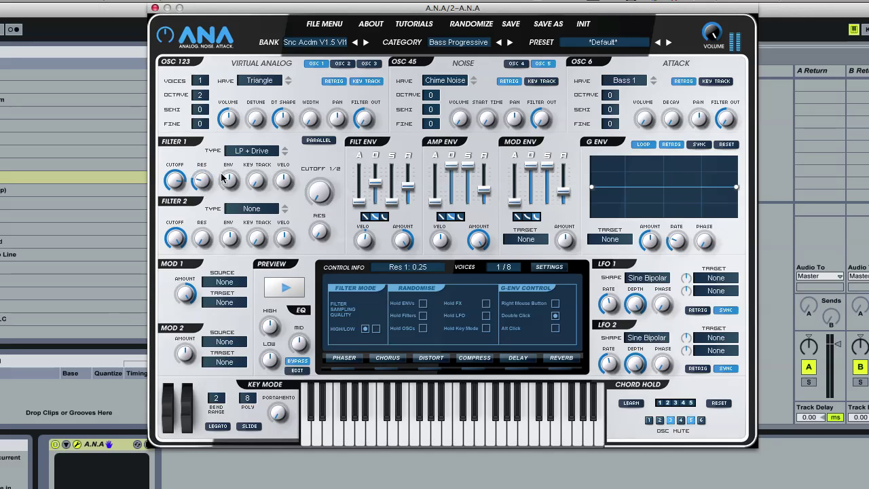
# Set Filter 1 to 2-Pole and Filter 2 to LP + Drive.
pyautogui.click(252, 151)
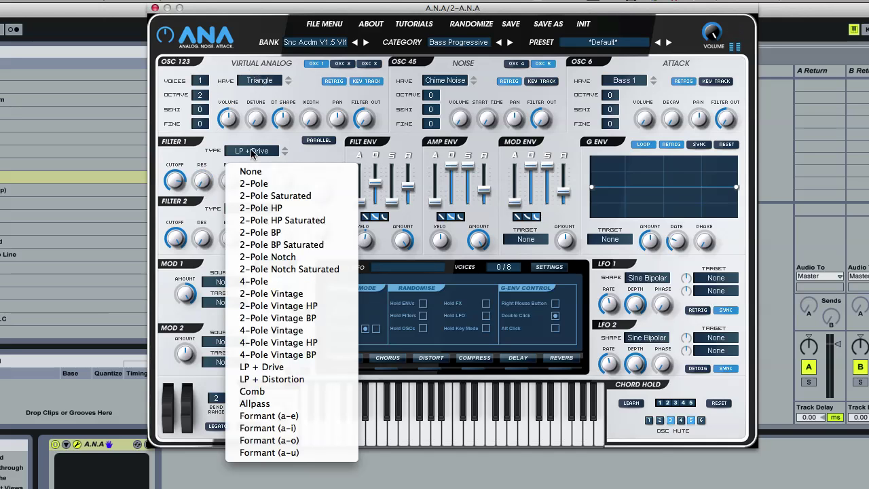
pyautogui.click(271, 185)
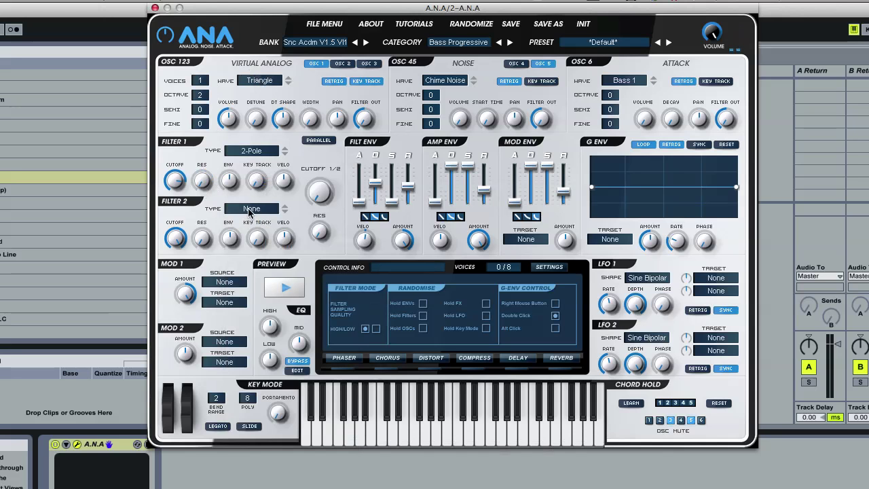
pyautogui.click(249, 212)
pyautogui.click(275, 428)
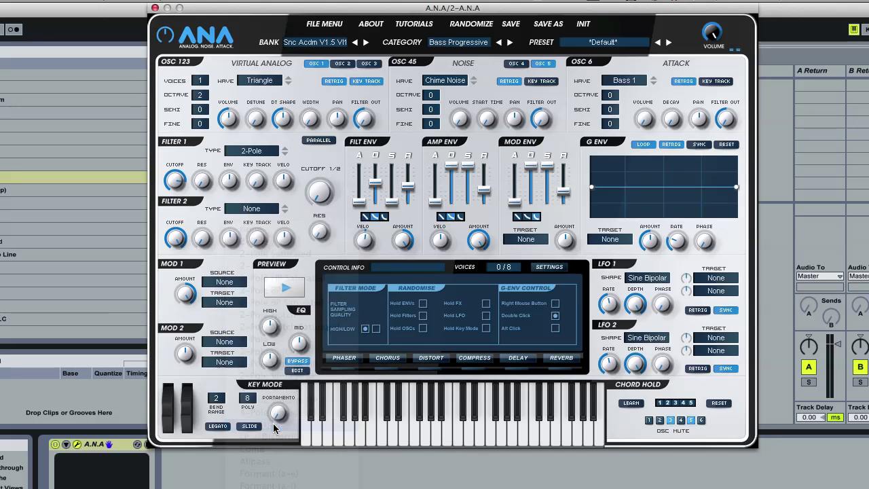
# Return OSC 123 to a Saw wave and raise the Filter 1 envelope amount to 31.4%.
pyautogui.click(260, 81)
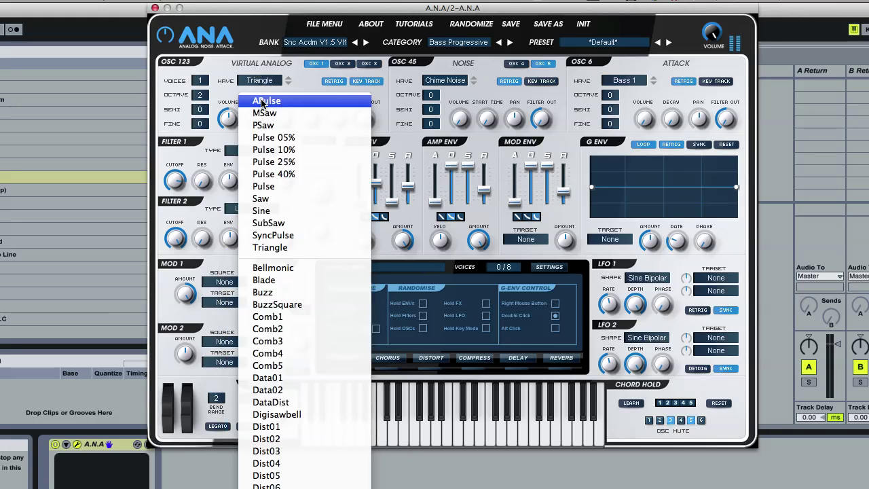
pyautogui.click(273, 199)
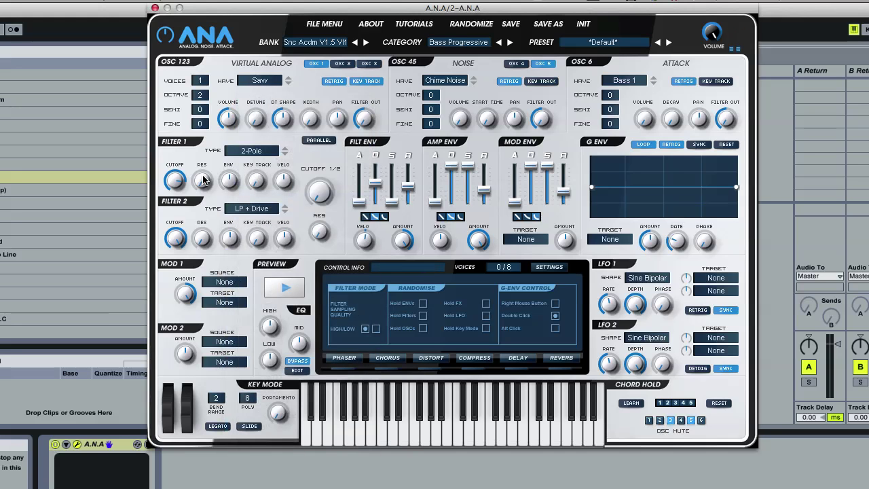
pyautogui.moveTo(229, 180); pyautogui.dragTo(245, 140)
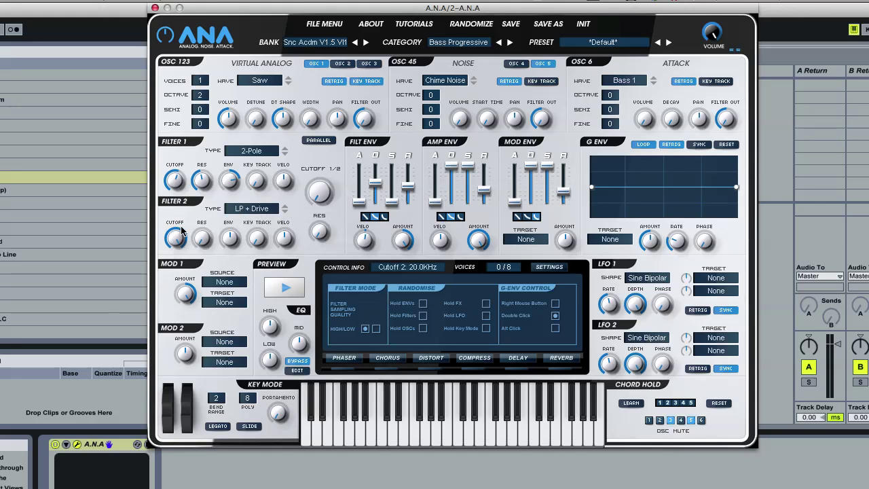
# Drop Filter 2 cutoff to its 35Hz minimum and bring Filter 1 cutoff back up.
pyautogui.moveTo(181, 231); pyautogui.dragTo(197, 253)
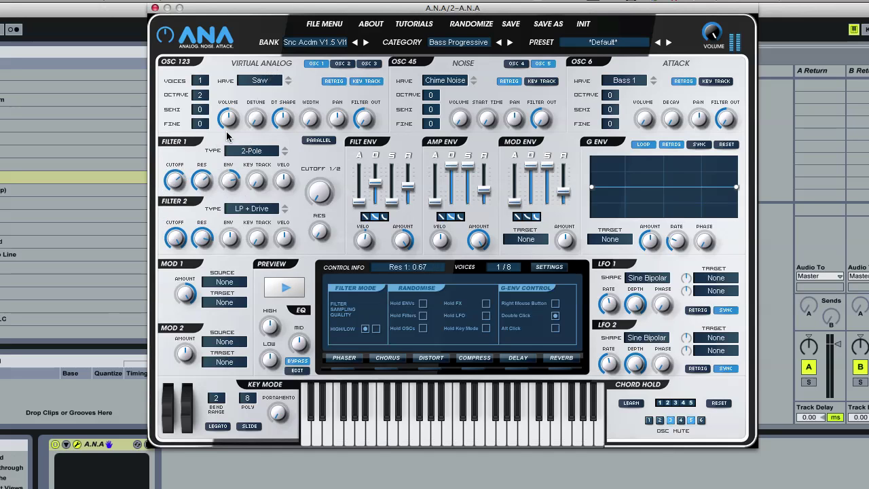
pyautogui.moveTo(182, 201); pyautogui.dragTo(186, 158)
# Switch Filter 2 to LP + Distortion and turn Filter 1 cutoff fully down.
pyautogui.click(250, 209)
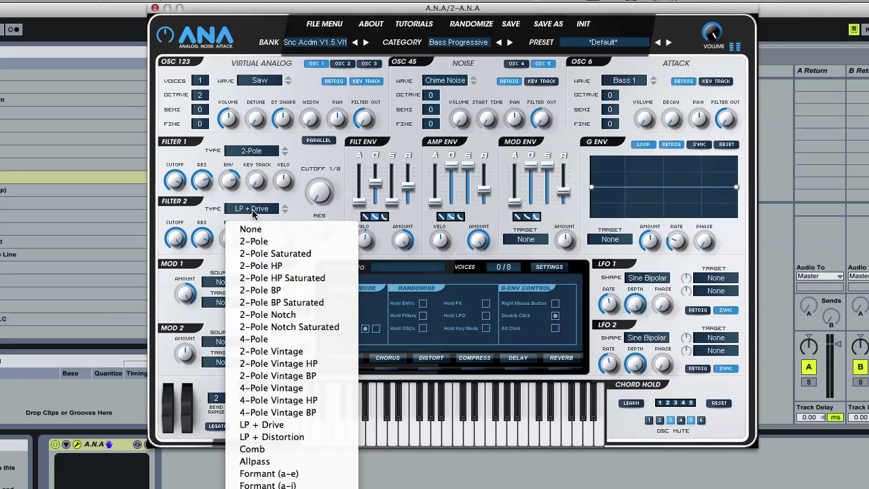
pyautogui.click(265, 438)
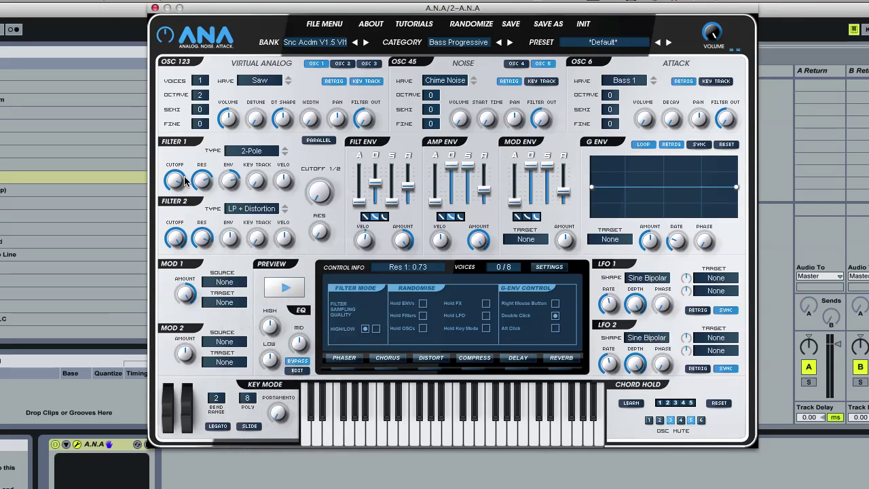
pyautogui.moveTo(178, 184); pyautogui.dragTo(182, 293)
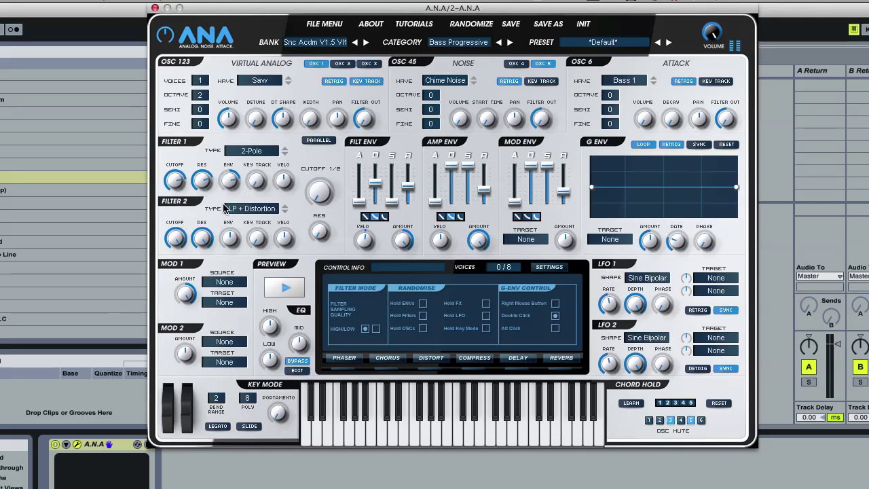
pyautogui.click(254, 151)
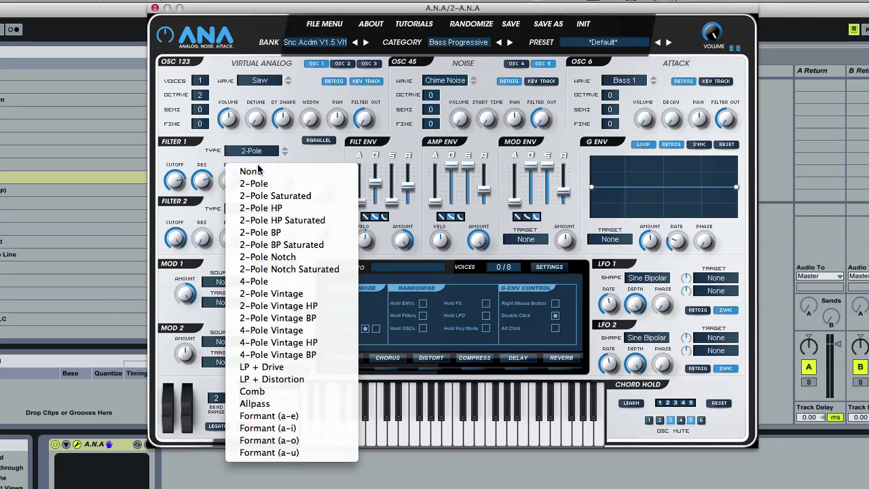
# Make Filter 1 a Comb filter, set Filter 2 to None, and adjust Filter 1 cutoff with 14.6% envelope.
pyautogui.click(281, 392)
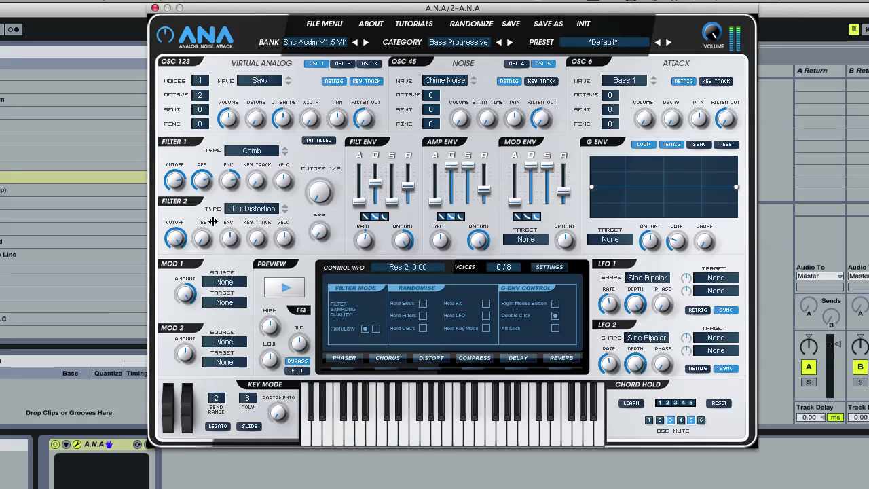
pyautogui.click(238, 209)
pyautogui.click(238, 229)
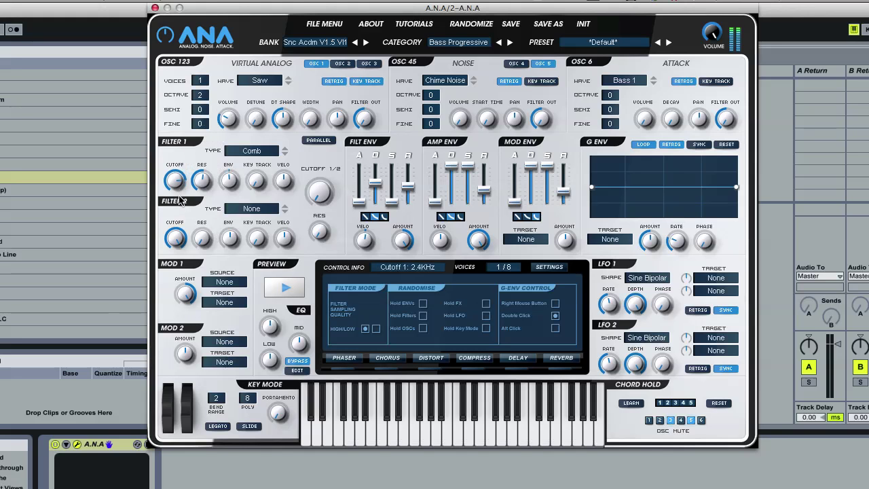
pyautogui.moveTo(181, 199); pyautogui.dragTo(182, 224)
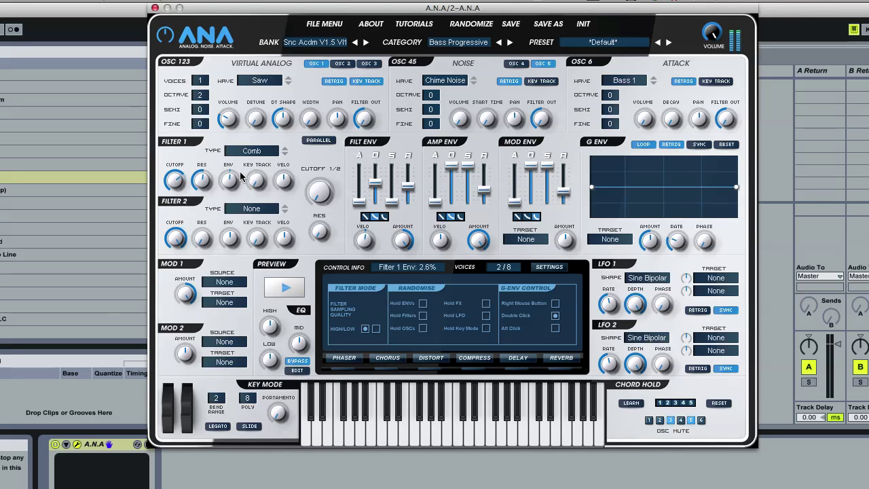
pyautogui.moveTo(241, 177); pyautogui.dragTo(207, 174)
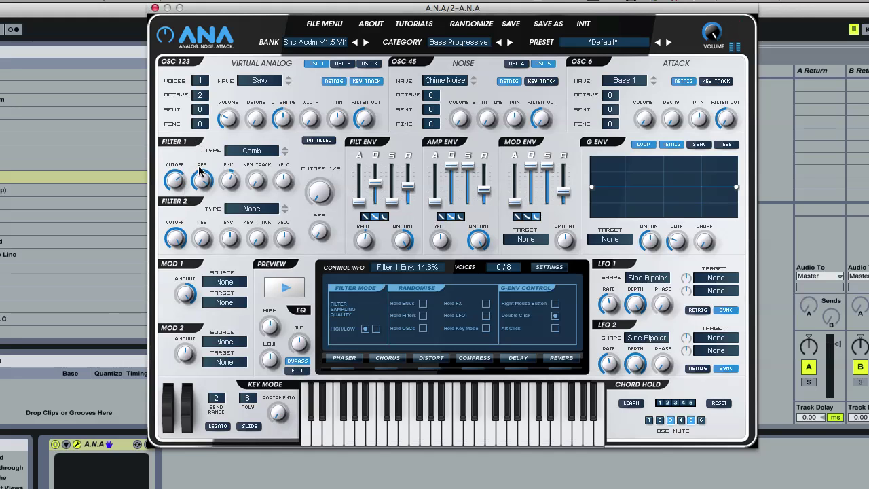
# Switch Filter 1 to Allpass and sweep its cutoff down to about 172Hz.
pyautogui.click(253, 152)
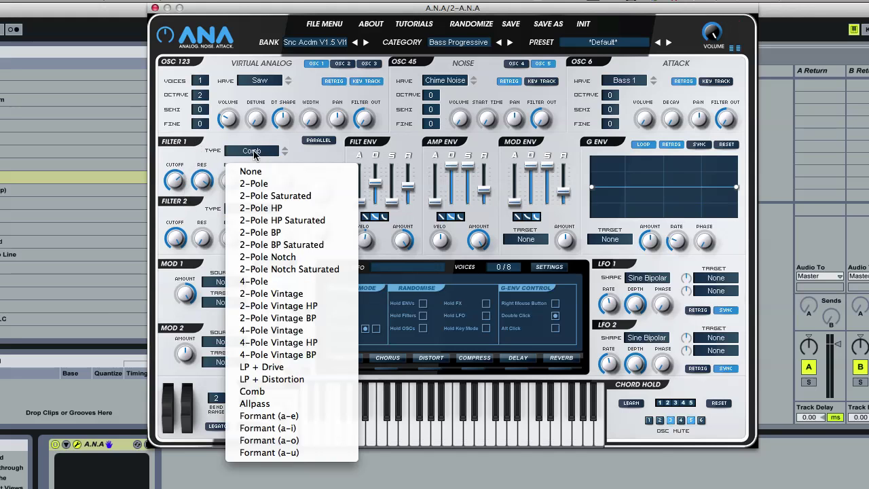
pyautogui.click(255, 404)
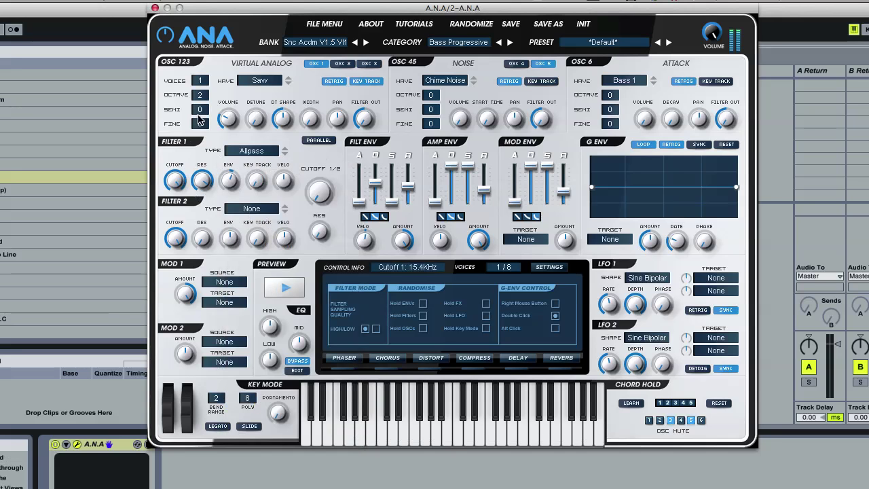
pyautogui.moveTo(187, 194); pyautogui.dragTo(187, 207)
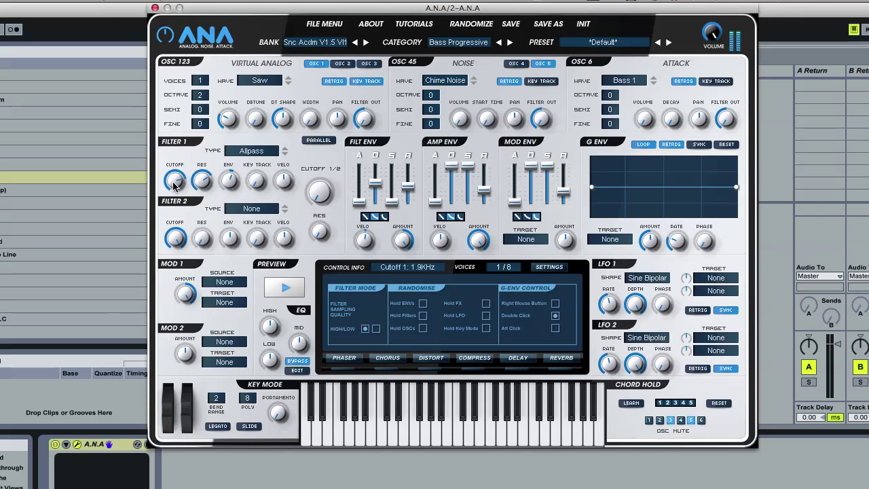
pyautogui.moveTo(181, 175); pyautogui.dragTo(174, 219)
pyautogui.click(259, 150)
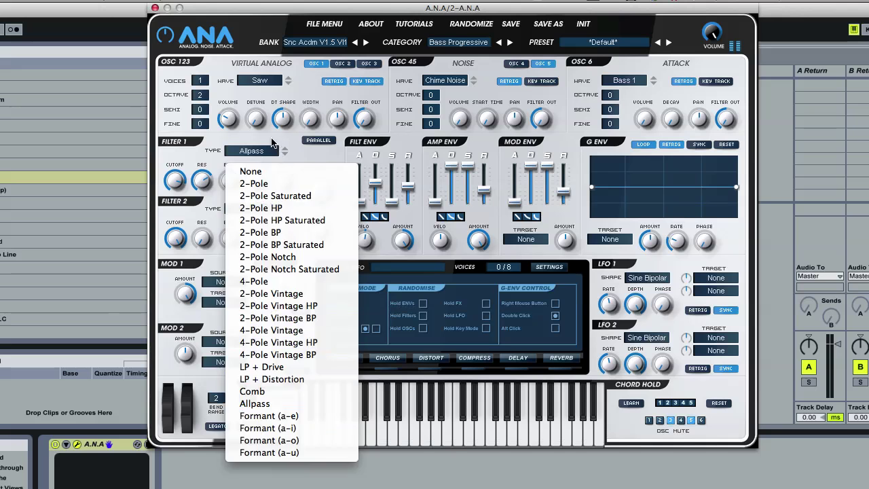
# Keep Filter 1 on Allpass and draw a G Env peak that decays to the baseline.
pyautogui.click(272, 142)
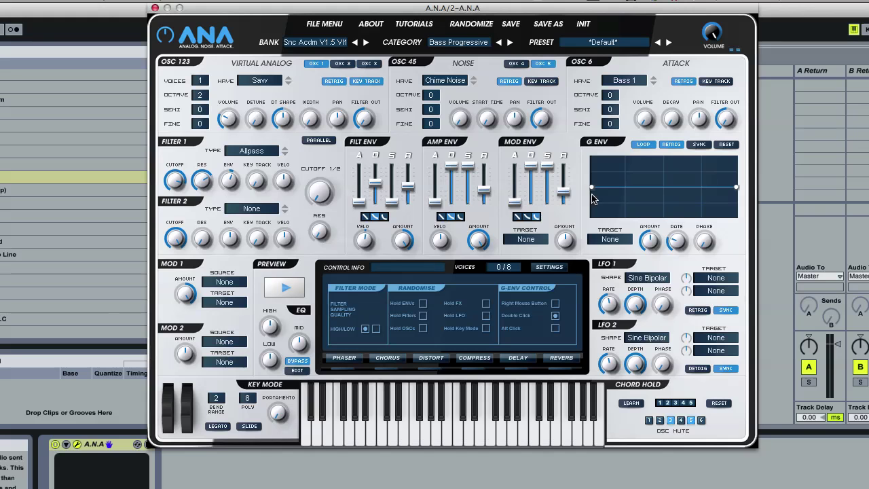
pyautogui.click(700, 145)
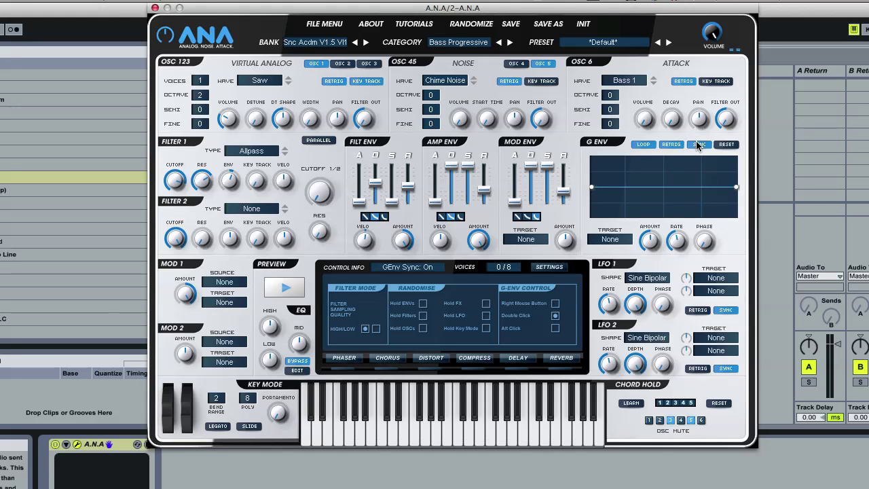
pyautogui.click(699, 144)
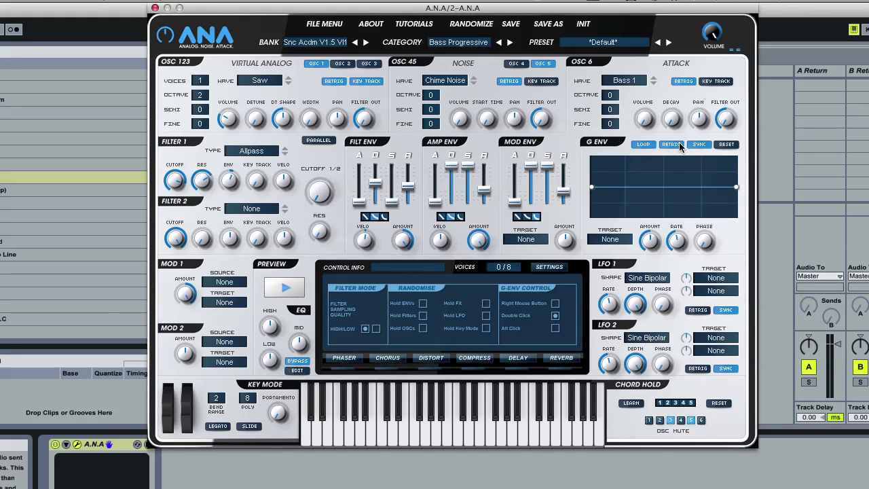
pyautogui.doubleClick(660, 189)
pyautogui.moveTo(660, 190); pyautogui.dragTo(596, 156)
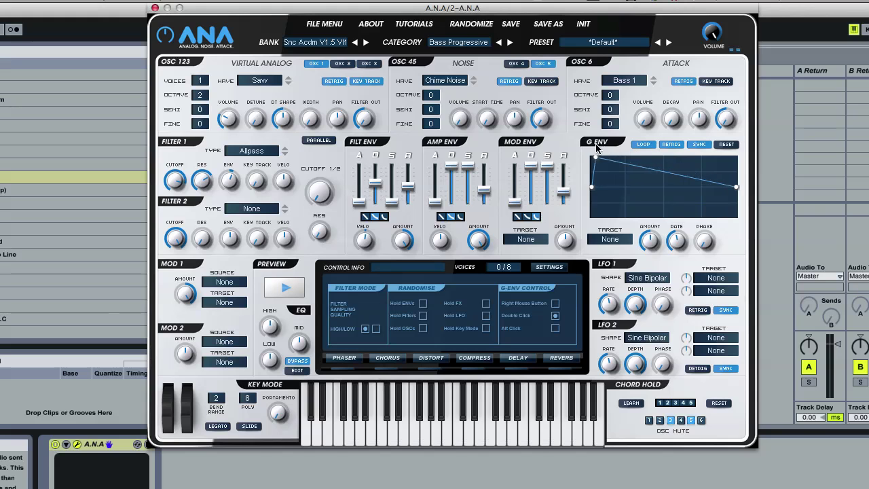
pyautogui.doubleClick(660, 172)
pyautogui.moveTo(660, 172); pyautogui.dragTo(656, 186)
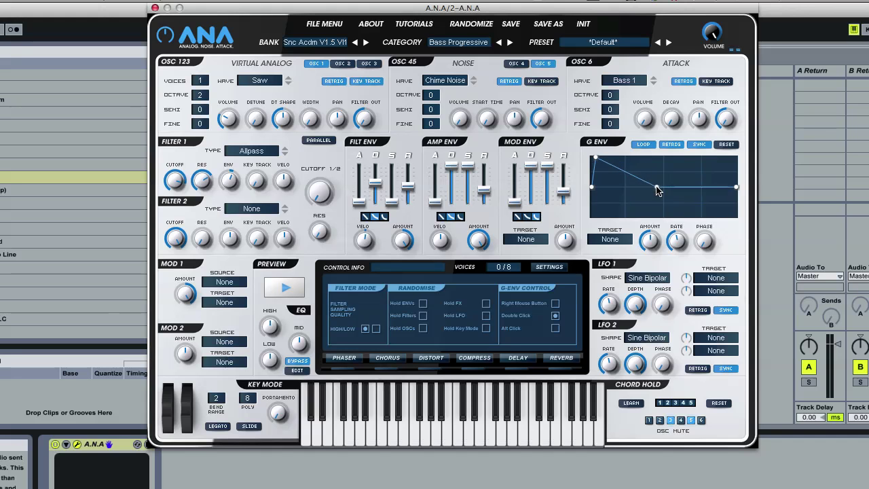
# Route the G Env to Filter 1 Cutoff, set Filter 1 to 2-Pole, and lower its cutoff to about 1.2KHz.
pyautogui.click(616, 239)
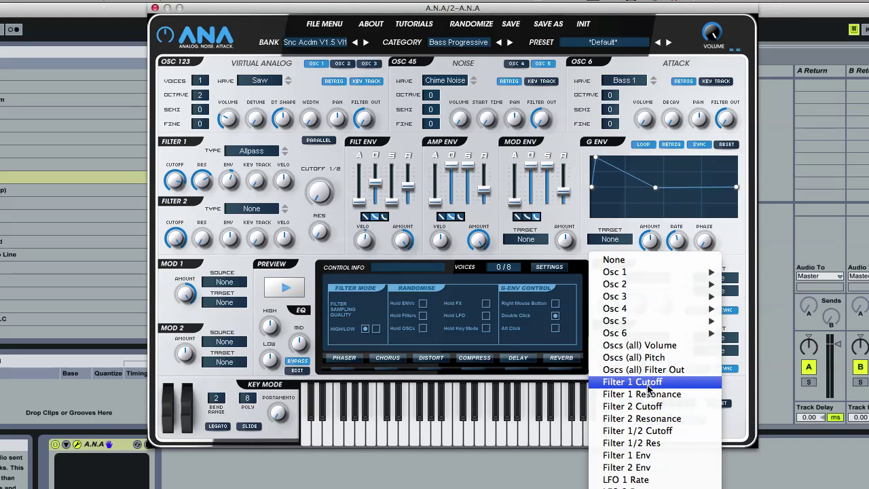
pyautogui.click(648, 383)
pyautogui.click(261, 153)
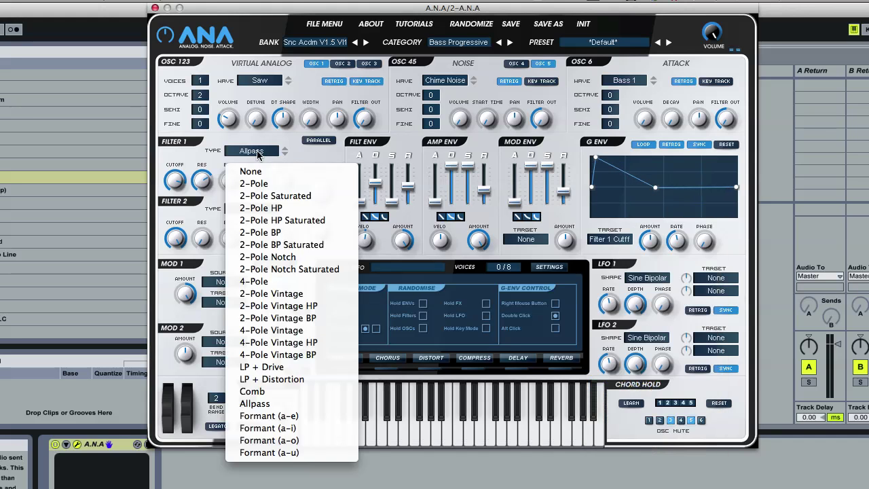
pyautogui.click(261, 185)
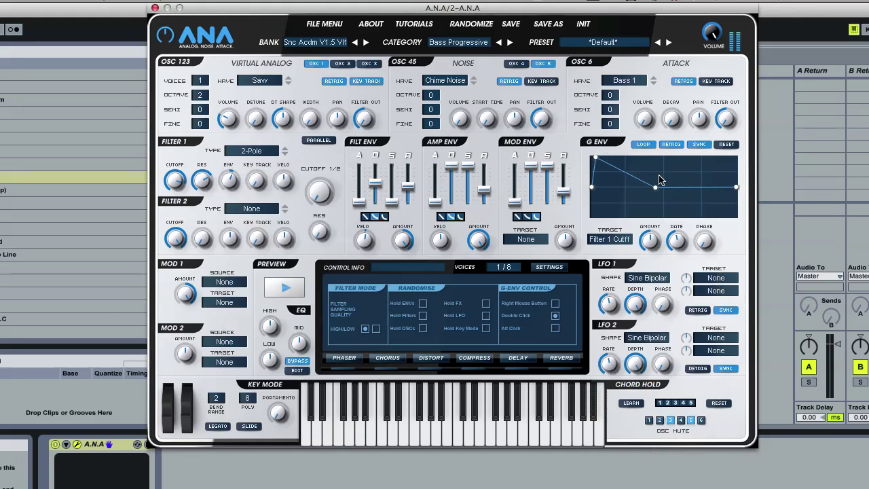
pyautogui.moveTo(676, 242); pyautogui.dragTo(680, 209)
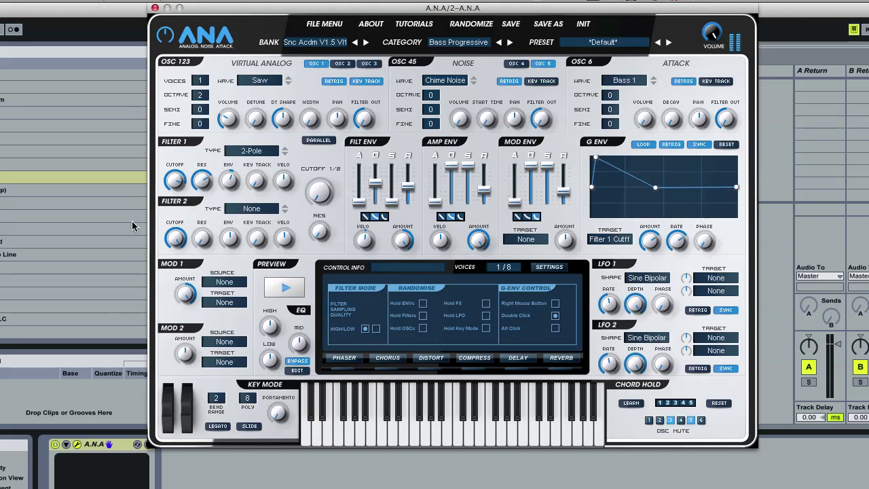
pyautogui.moveTo(177, 183); pyautogui.dragTo(182, 214)
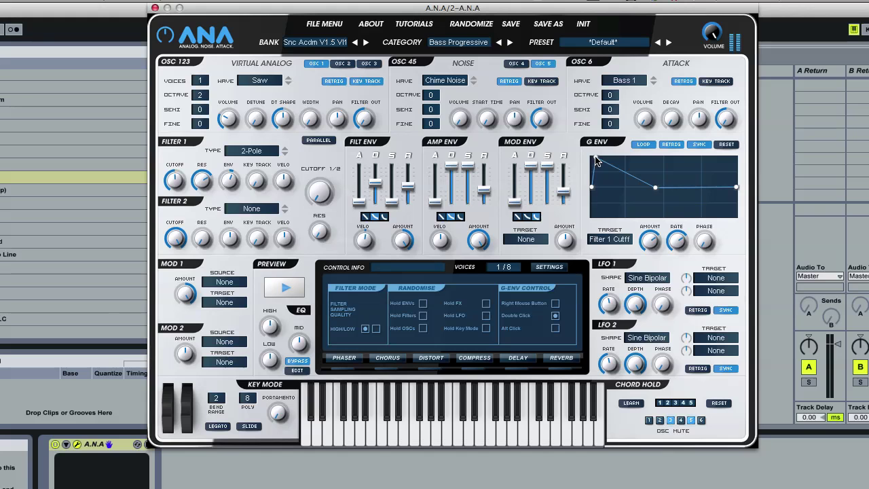
# Set the G Env rate to 1/16 and refine its shape into a downward-sloping decay.
pyautogui.moveTo(595, 158)
pyautogui.mouseDown()
pyautogui.moveTo(620, 170)
pyautogui.moveTo(611, 156)
pyautogui.moveTo(592, 156)
pyautogui.mouseUp()
pyautogui.moveTo(677, 245)
pyautogui.moveTo(678, 246); pyautogui.dragTo(677, 257)
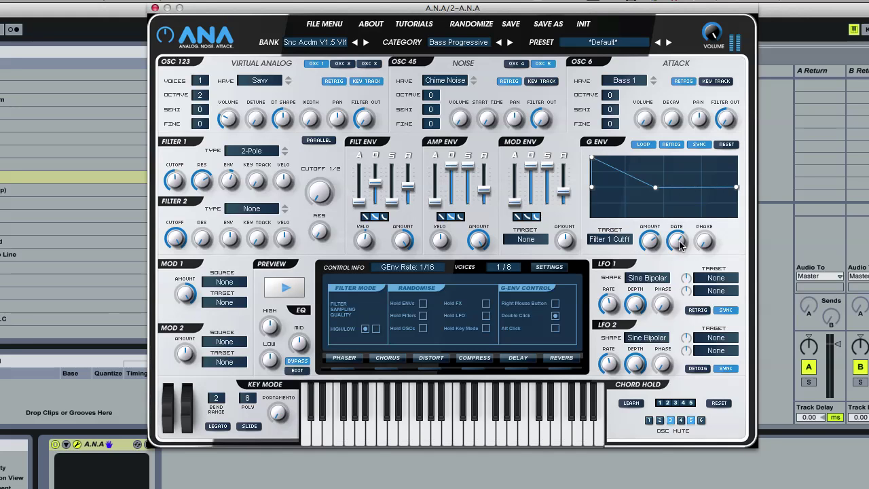
pyautogui.click(649, 241)
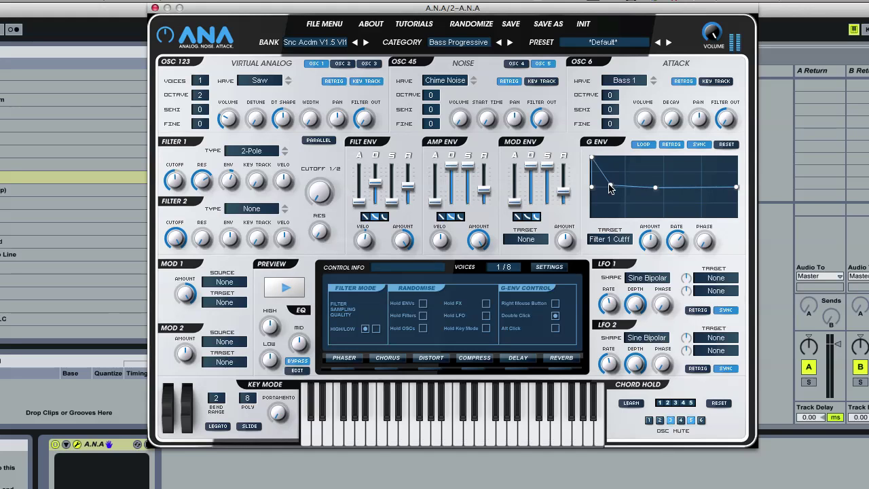
pyautogui.moveTo(599, 165); pyautogui.dragTo(636, 173)
pyautogui.moveTo(736, 188)
pyautogui.mouseDown()
pyautogui.moveTo(725, 211)
pyautogui.moveTo(728, 161)
pyautogui.moveTo(722, 189)
pyautogui.mouseUp()
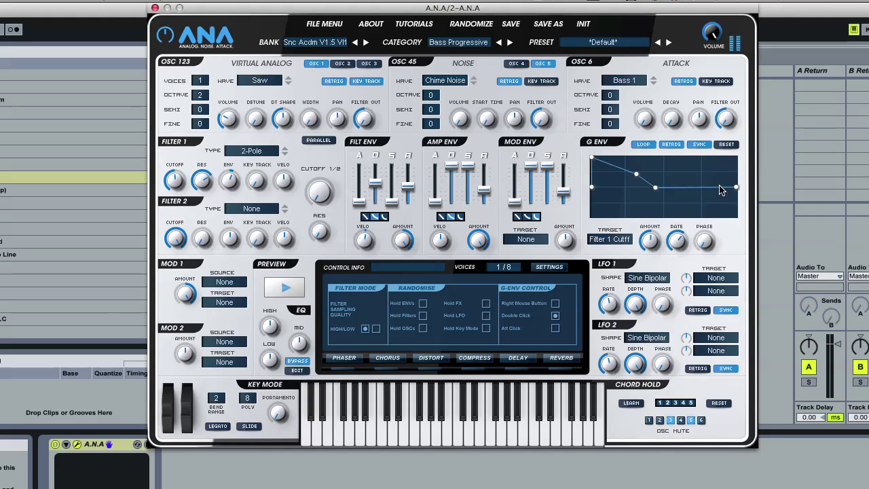
# Load the Basic Bass preset and preview its sound.
pyautogui.click(319, 44)
pyautogui.click(499, 36)
pyautogui.click(649, 45)
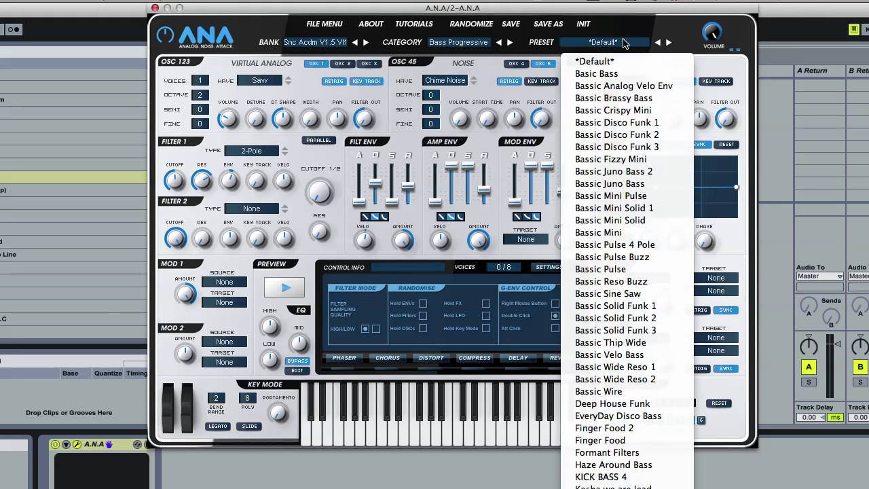
pyautogui.click(608, 75)
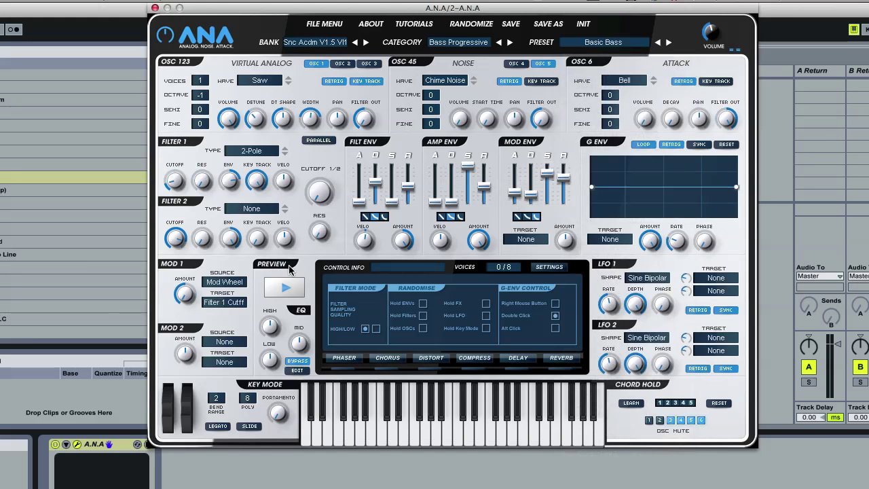
pyautogui.click(286, 286)
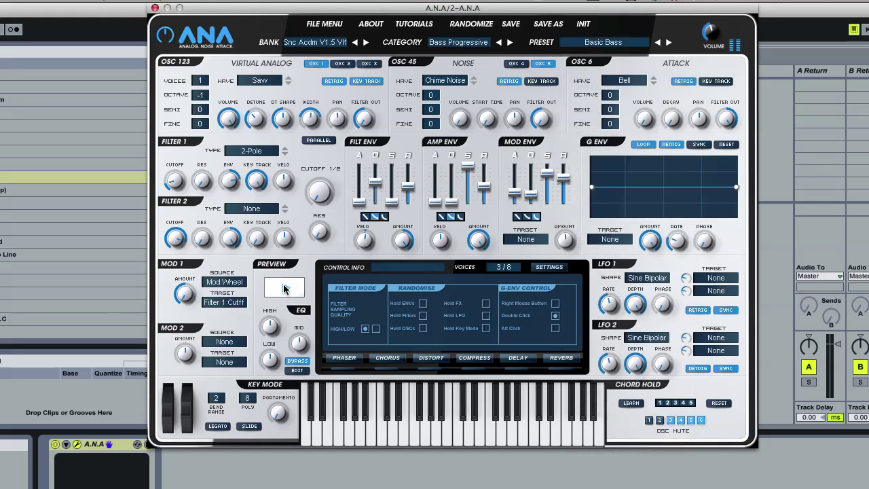
# Step through the Bassic presets to Bassic Fizzy Mini, previewing along the way.
pyautogui.click(669, 43)
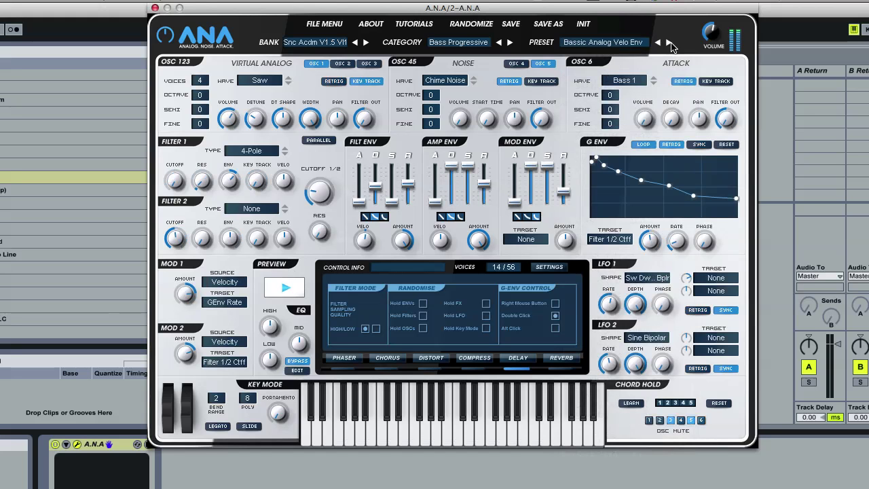
pyautogui.click(272, 295)
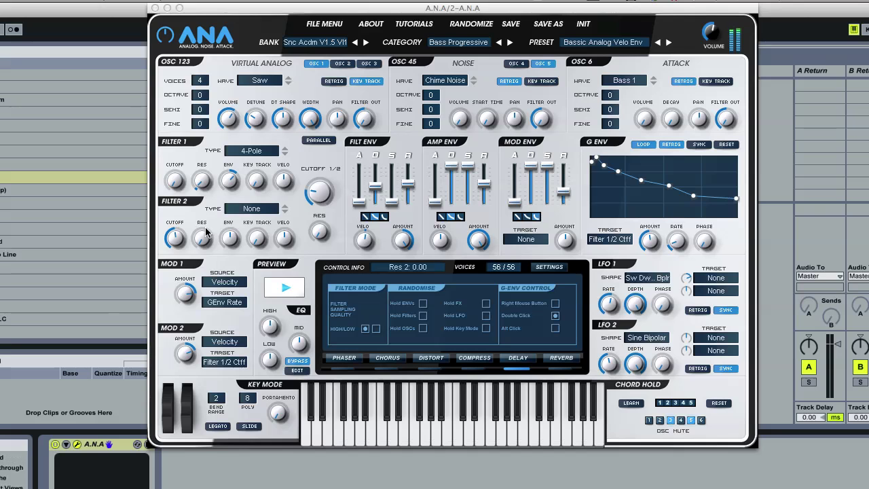
pyautogui.click(272, 297)
pyautogui.click(272, 297)
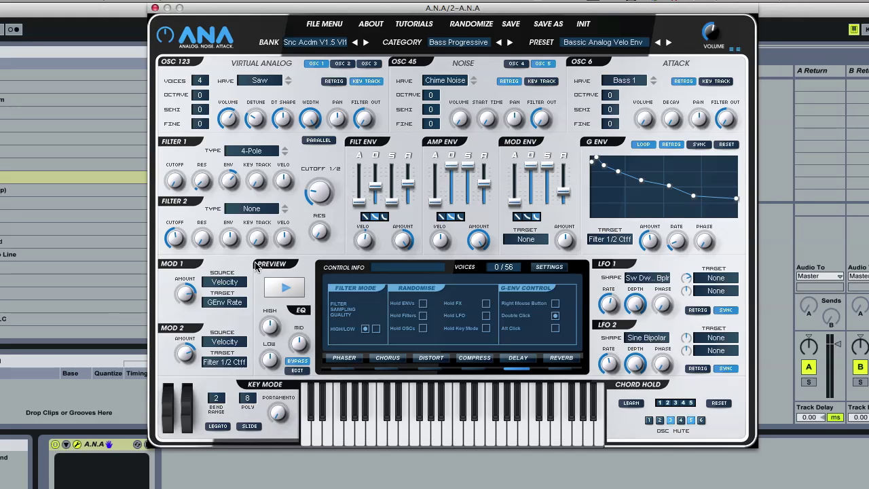
pyautogui.click(281, 285)
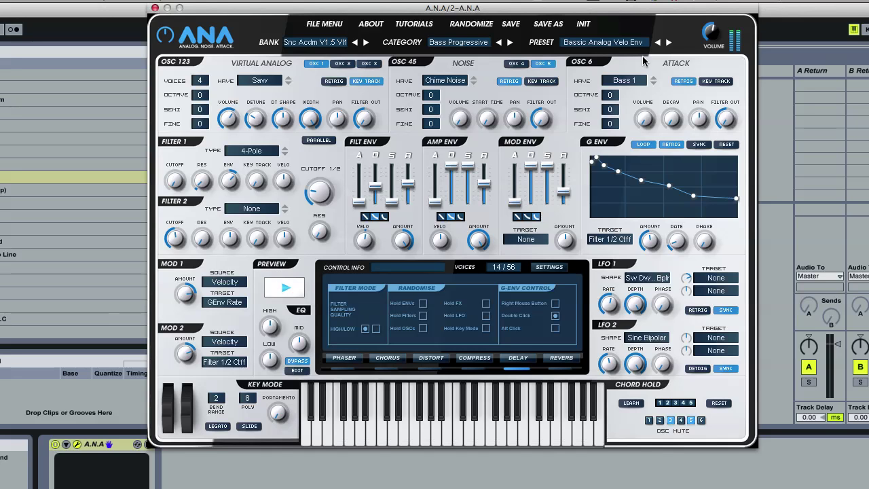
pyautogui.click(668, 42)
pyautogui.click(669, 42)
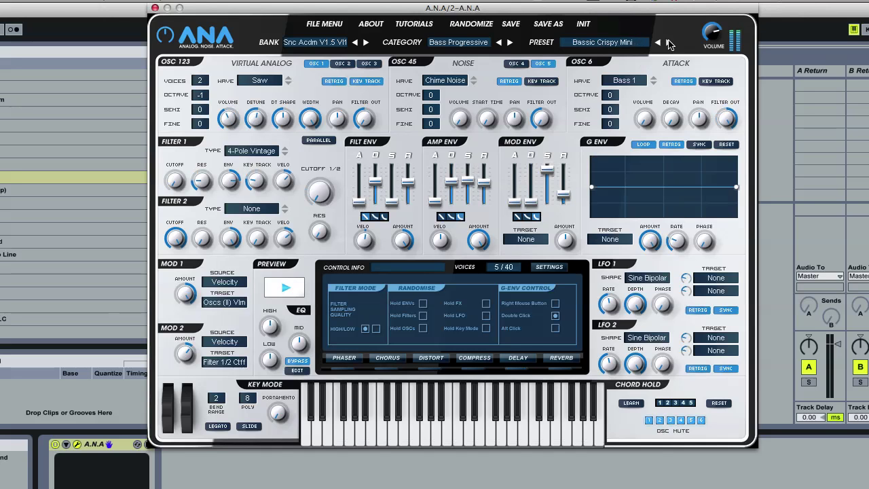
pyautogui.click(669, 42)
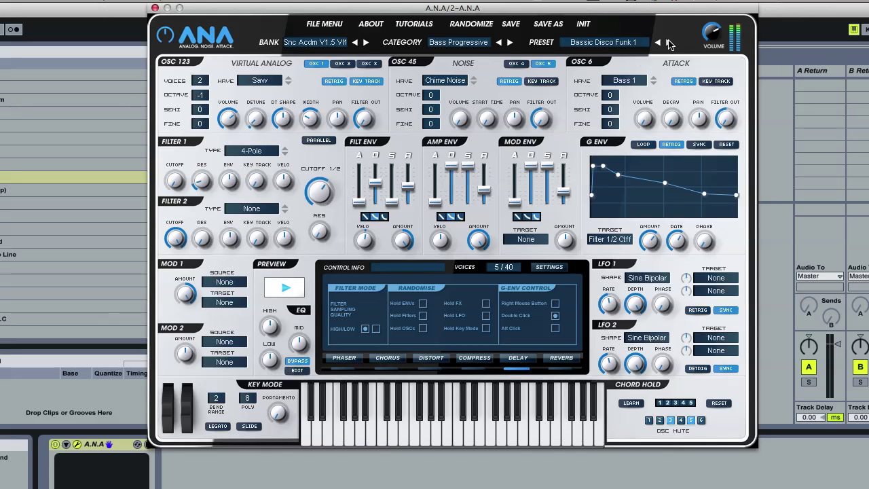
pyautogui.click(669, 42)
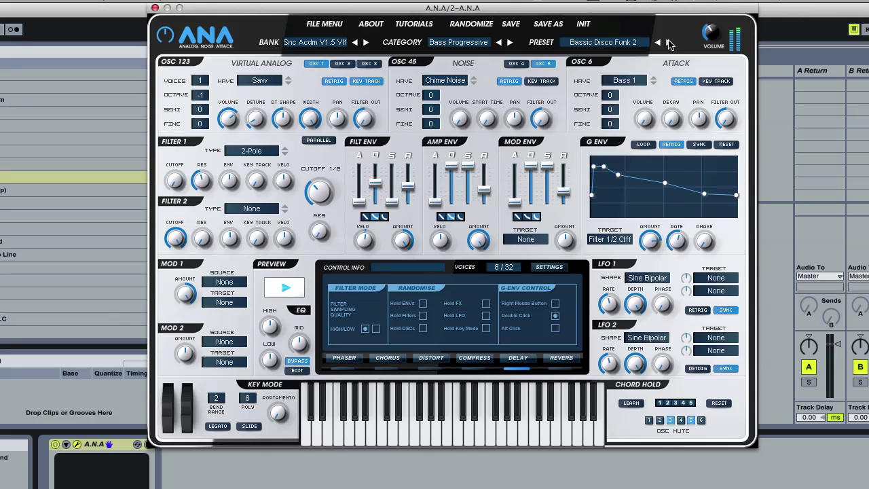
pyautogui.click(668, 42)
pyautogui.click(669, 42)
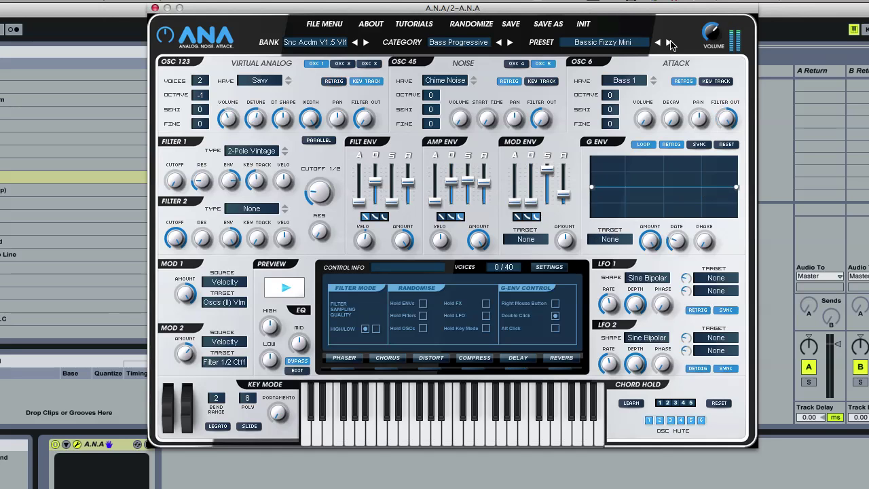
# Switch to the Bass Main Room category and step from 1.5 Comb Bass 1 to 1.5 Fast Bass Me 2.
pyautogui.click(450, 43)
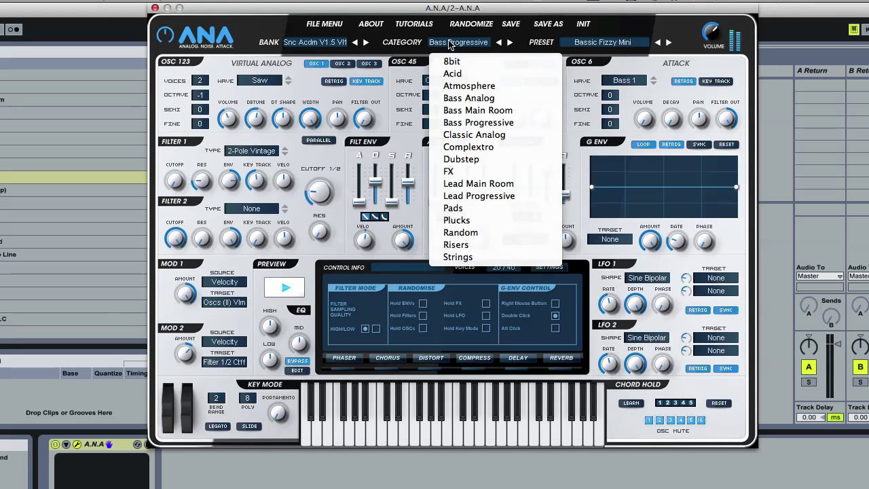
pyautogui.click(457, 111)
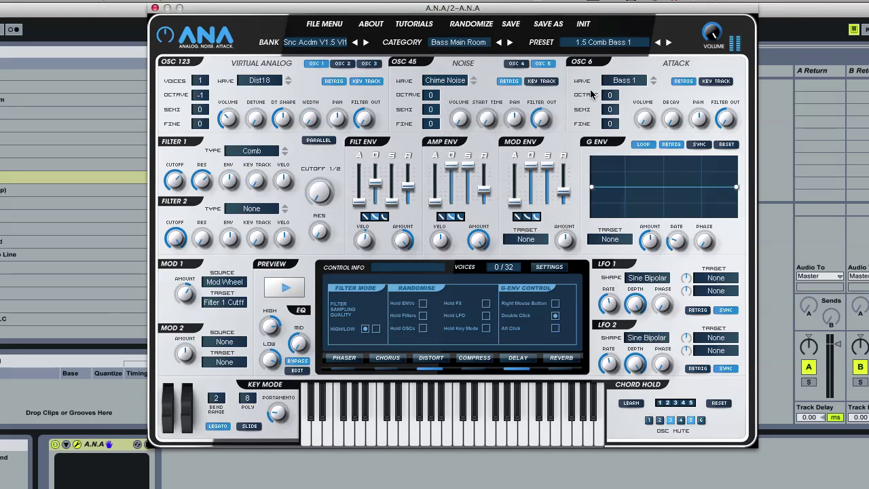
pyautogui.click(285, 289)
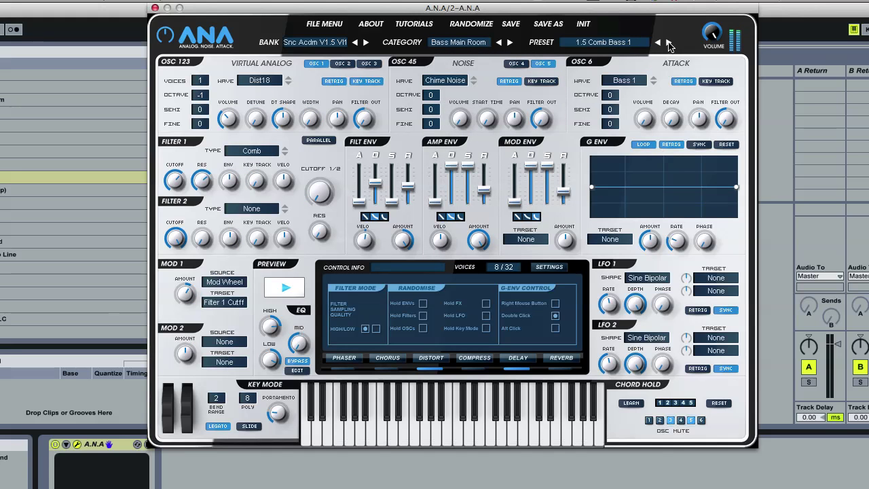
pyautogui.click(668, 43)
pyautogui.click(669, 43)
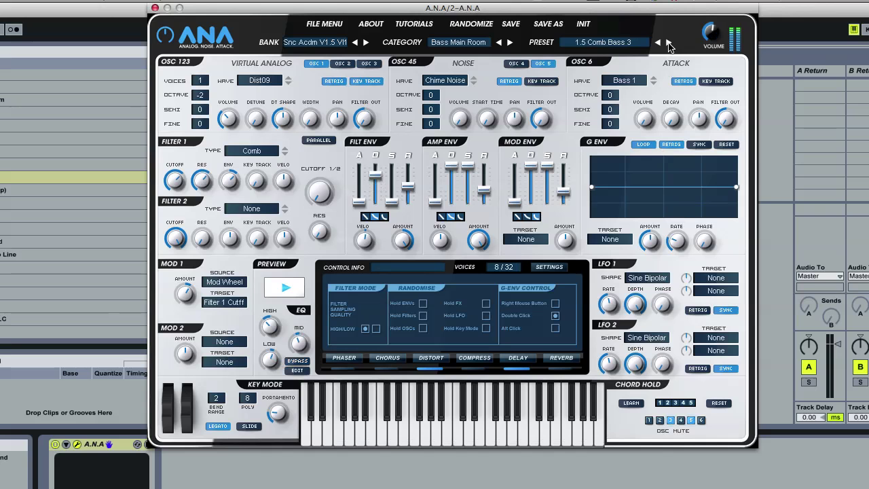
pyautogui.click(669, 43)
pyautogui.click(669, 43)
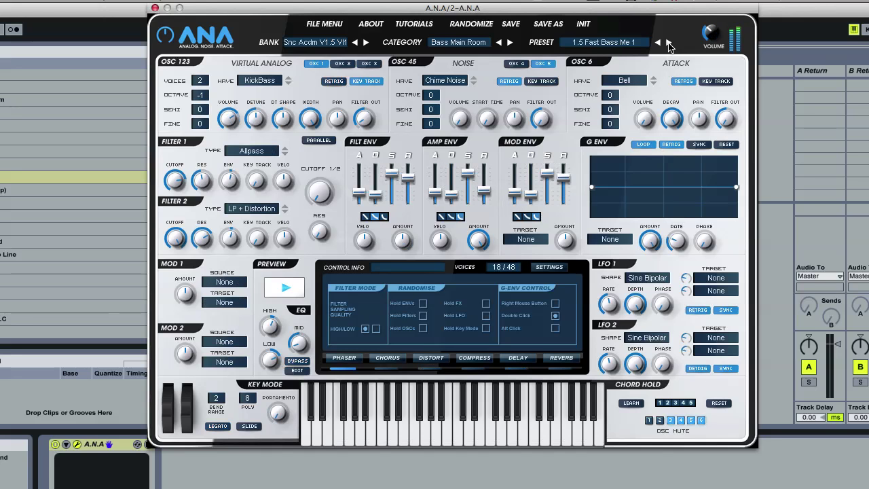
pyautogui.click(669, 43)
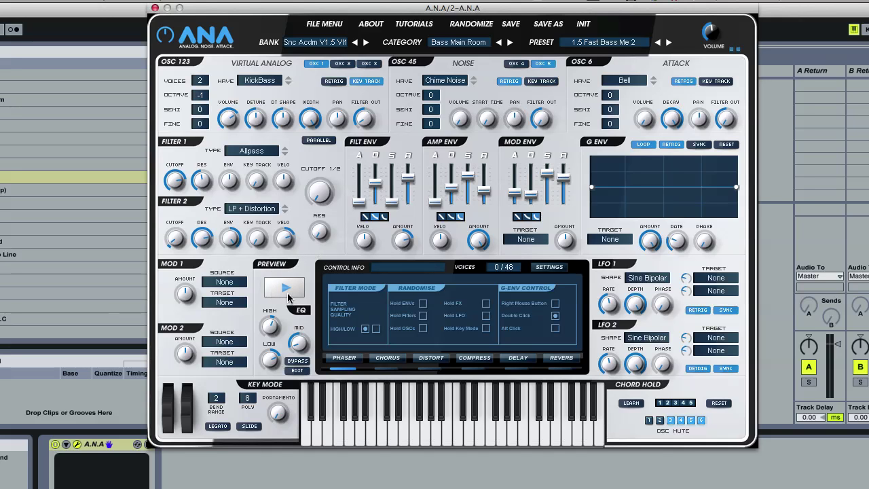
# Reset to the default patch, open the EQ page, and start the preview note.
pyautogui.click(582, 24)
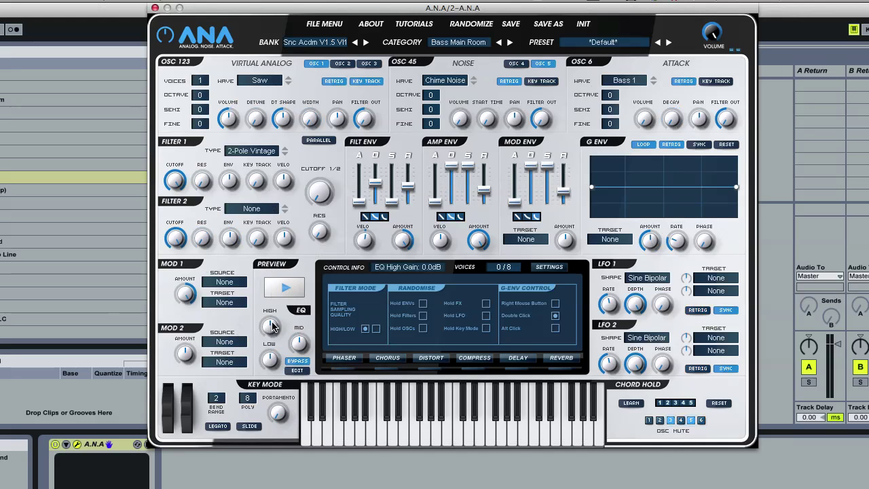
pyautogui.click(297, 369)
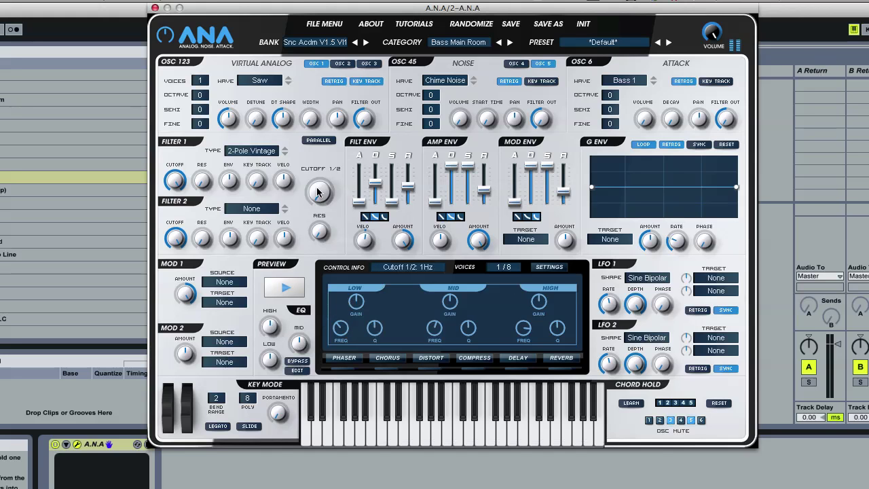
pyautogui.click(302, 293)
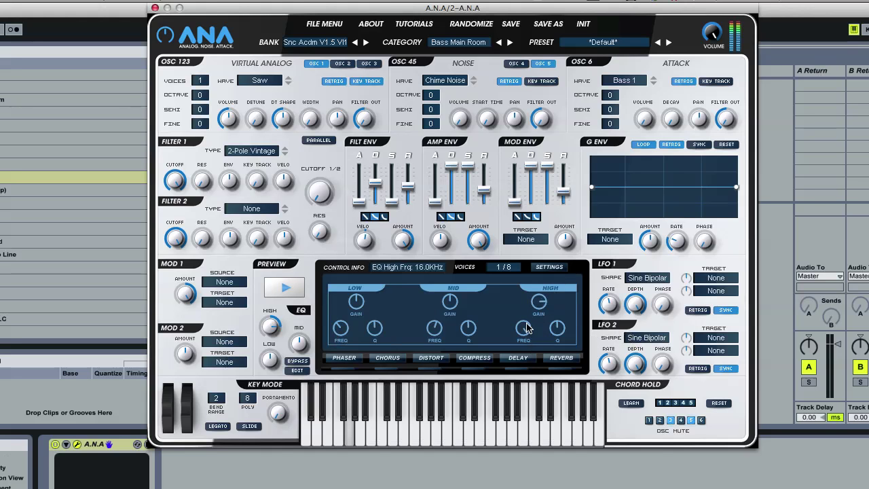
# Adjust the EQ high, mid and low bands, then bypass and re-enable the EQ to compare.
pyautogui.moveTo(532, 329); pyautogui.dragTo(533, 348)
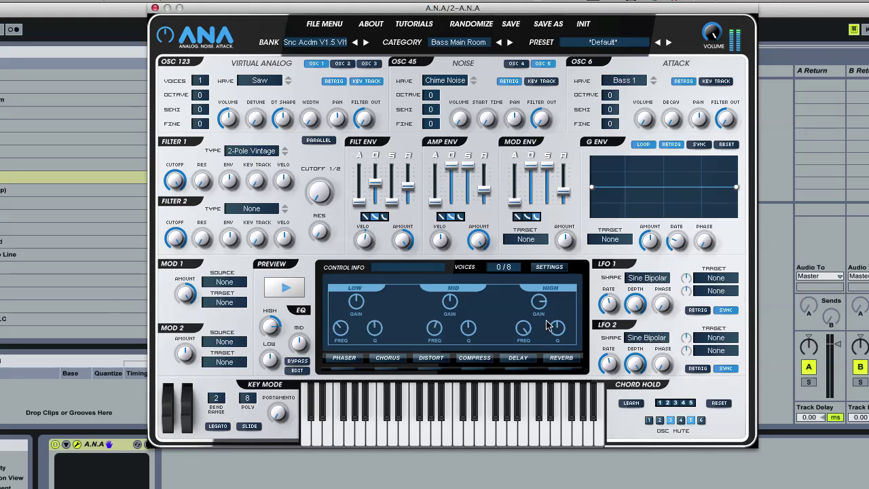
pyautogui.moveTo(448, 309); pyautogui.dragTo(448, 299)
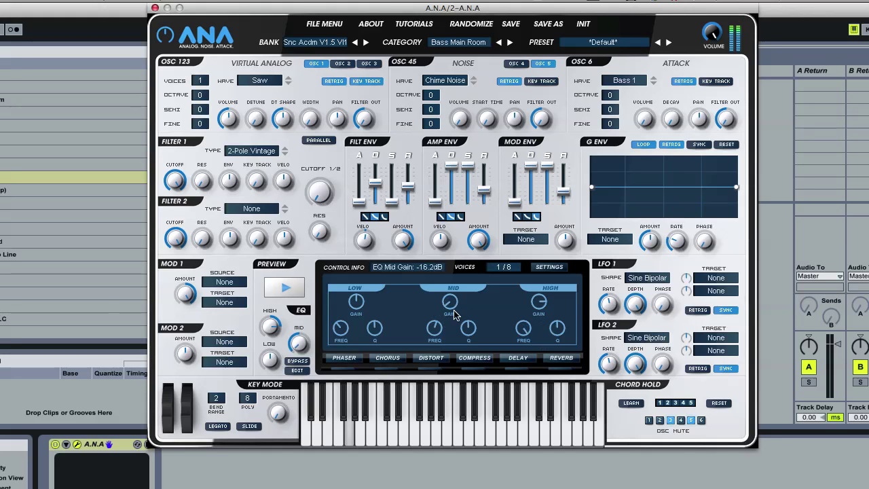
pyautogui.moveTo(355, 295); pyautogui.dragTo(380, 269)
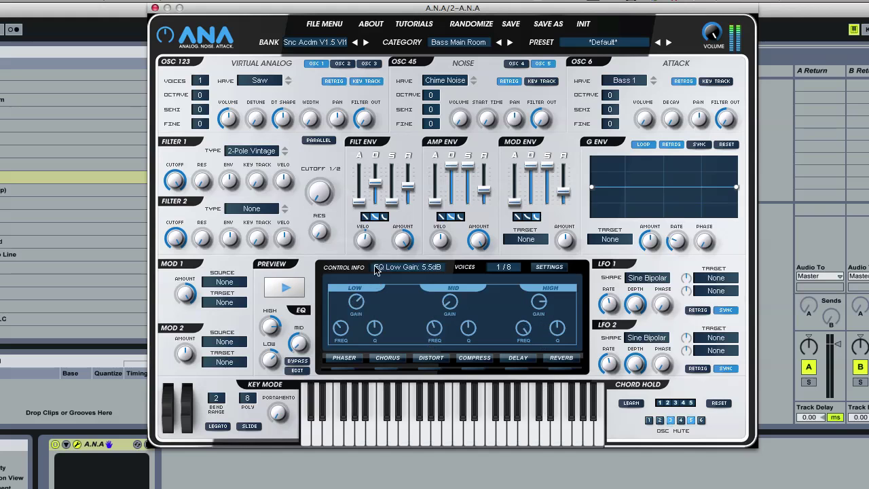
pyautogui.moveTo(343, 324); pyautogui.dragTo(349, 322)
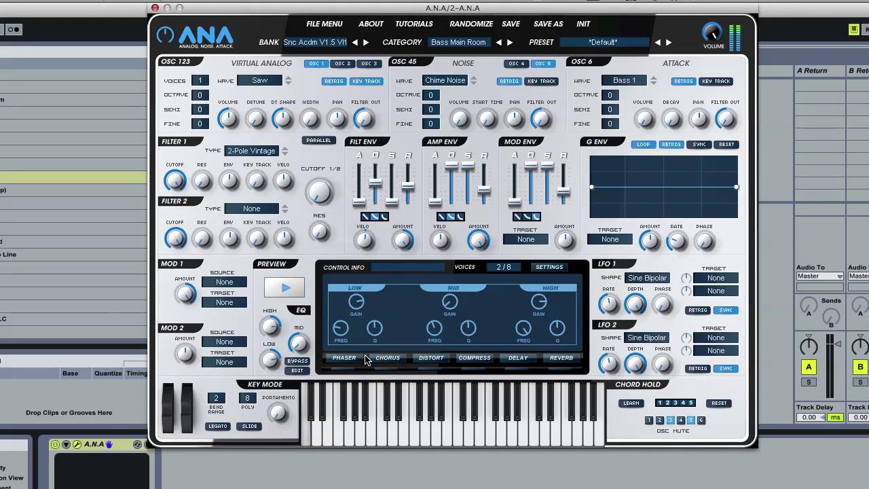
pyautogui.click(297, 361)
pyautogui.click(296, 361)
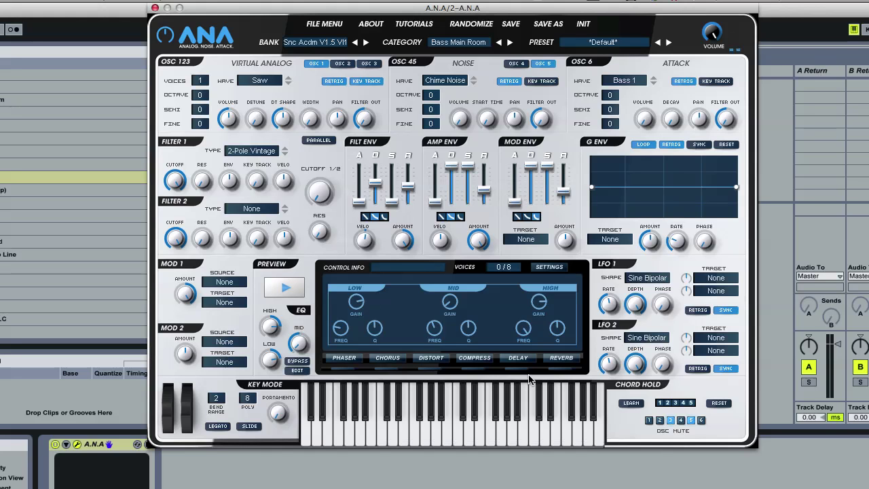
# Show the Reverb page and turn the reverb decay down to 50%.
pyautogui.click(566, 358)
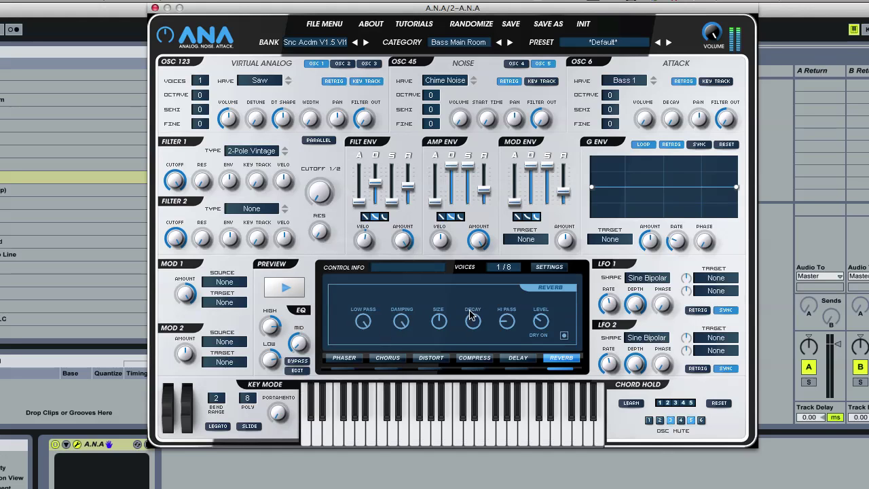
pyautogui.moveTo(470, 335); pyautogui.dragTo(478, 348)
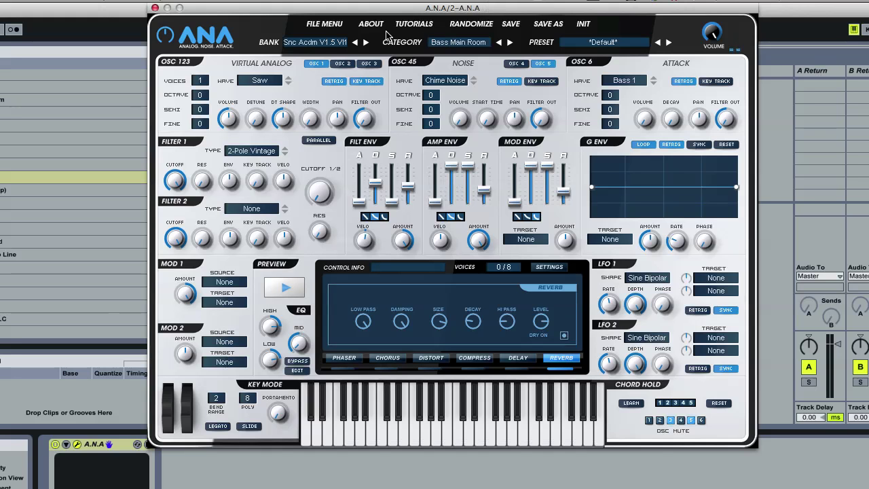
# Load Lead Progressive preset '1.5 Mega Pulse Lead 2' and turn its reverb mix down to 0.0%.
pyautogui.click(462, 43)
pyautogui.click(497, 195)
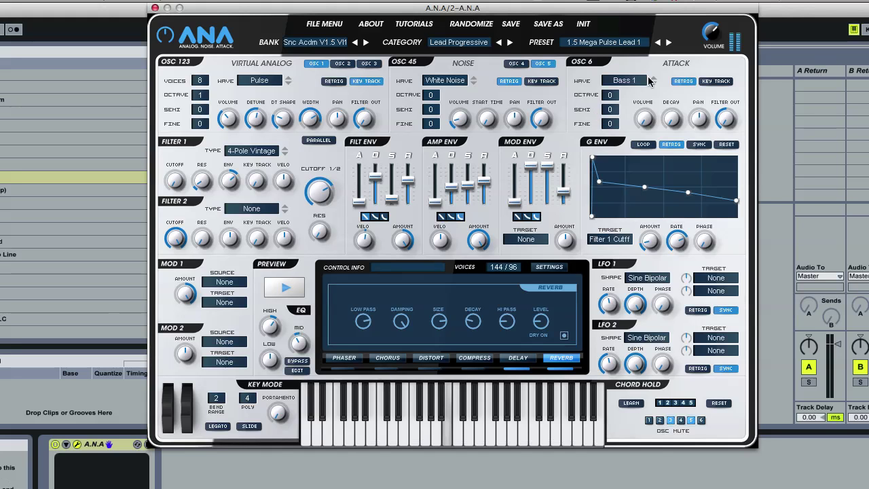
pyautogui.click(668, 42)
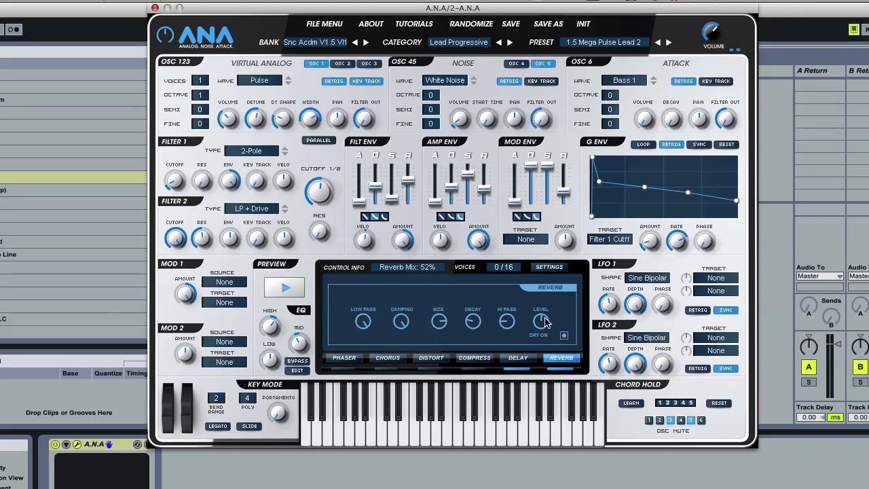
pyautogui.moveTo(541, 320); pyautogui.dragTo(546, 380)
# Toggle the reverb off and back on and drag its mix down to zero.
pyautogui.click(554, 371)
pyautogui.click(555, 371)
pyautogui.moveTo(540, 322)
pyautogui.moveTo(542, 325); pyautogui.dragTo(543, 468)
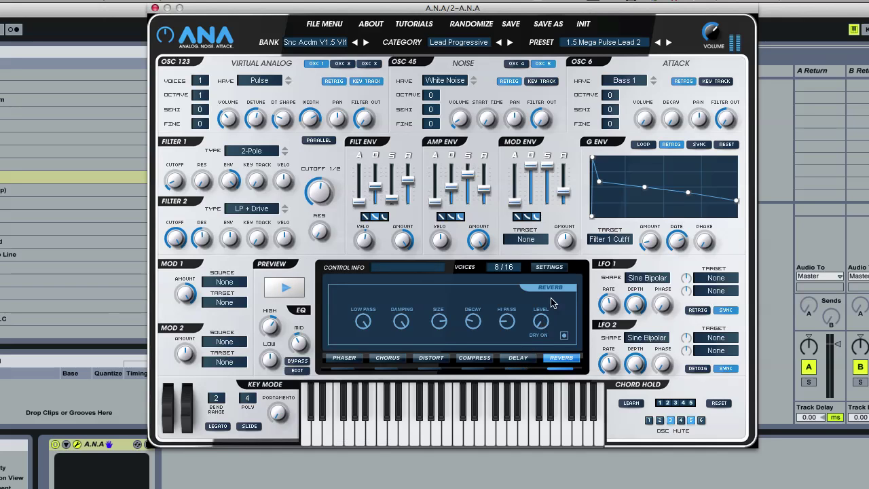
pyautogui.click(550, 268)
pyautogui.click(553, 359)
# Set the reverb mix to about 64% and toggle Dry off, then back on.
pyautogui.moveTo(544, 319); pyautogui.dragTo(572, 145)
pyautogui.moveTo(545, 323); pyautogui.dragTo(569, 132)
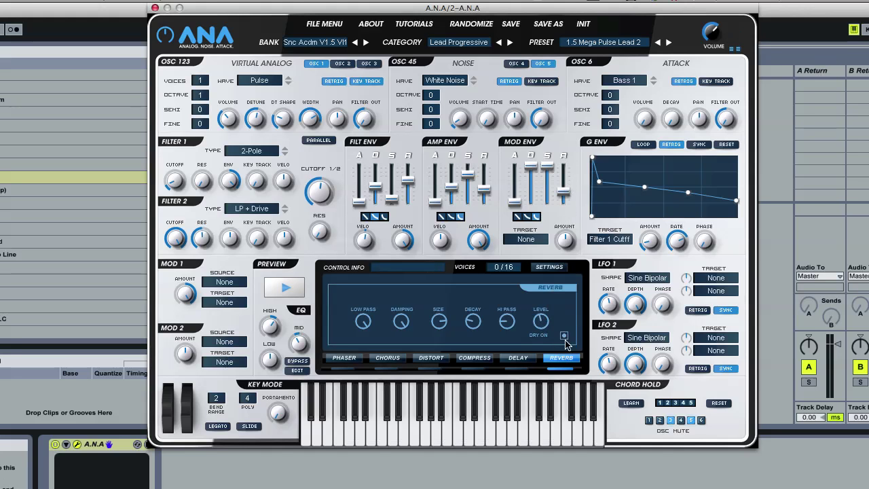
pyautogui.moveTo(541, 329); pyautogui.dragTo(542, 339)
pyautogui.click(564, 337)
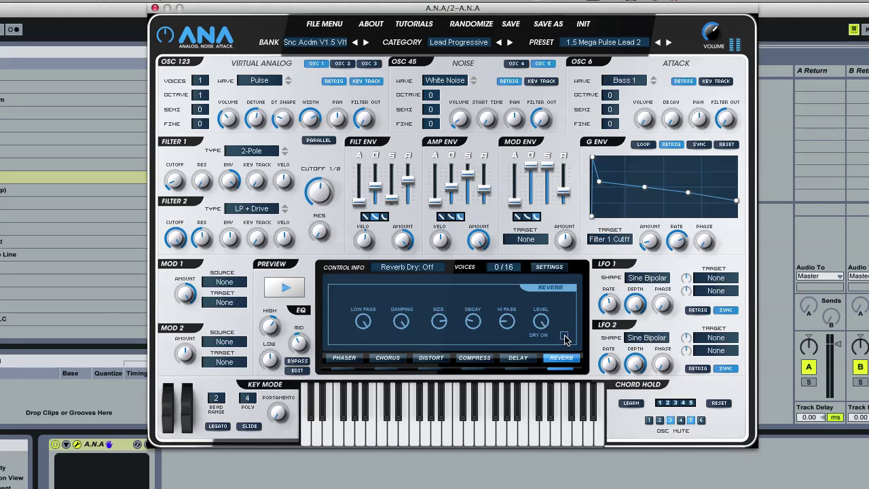
pyautogui.click(564, 337)
# Show the Delay page, turn off delay SYNC, and uncheck its Dry On option.
pyautogui.click(519, 357)
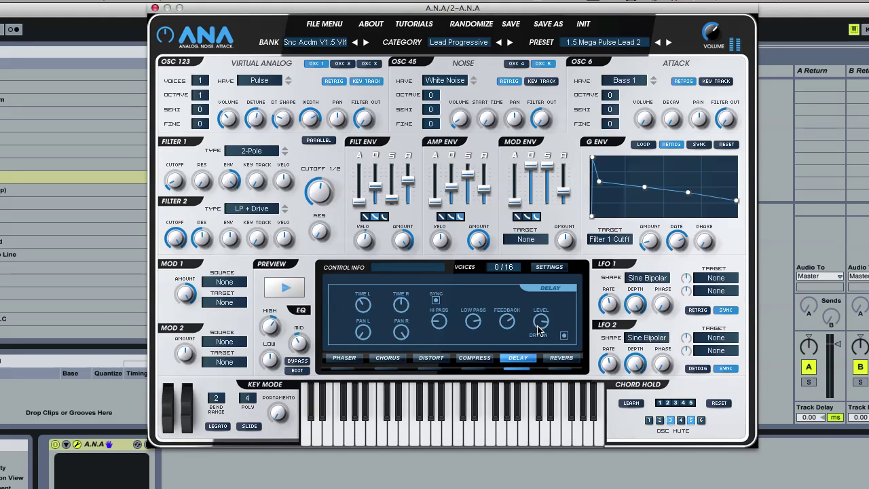
pyautogui.click(437, 300)
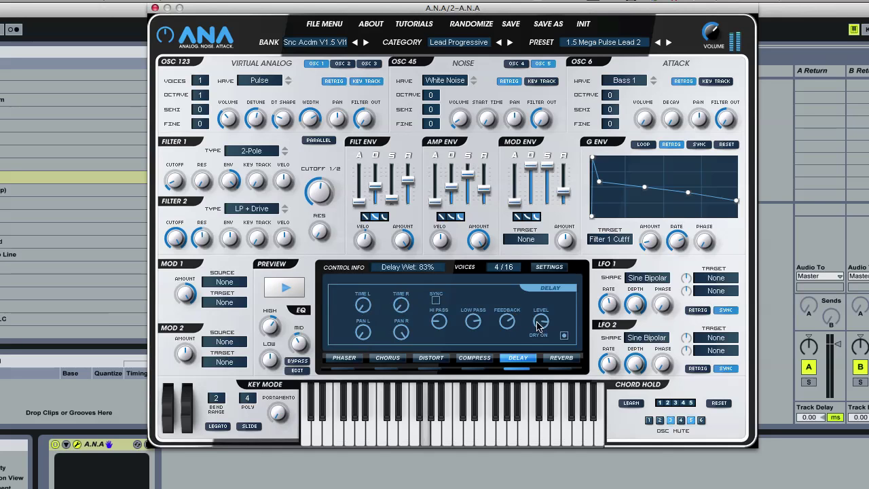
pyautogui.click(564, 335)
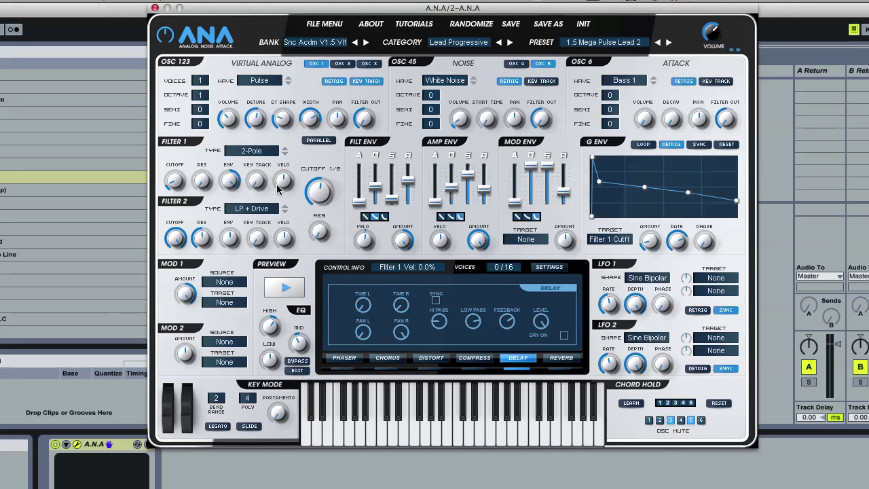
# Set the G ENV target to EQ Mid Freq.
pyautogui.click(600, 240)
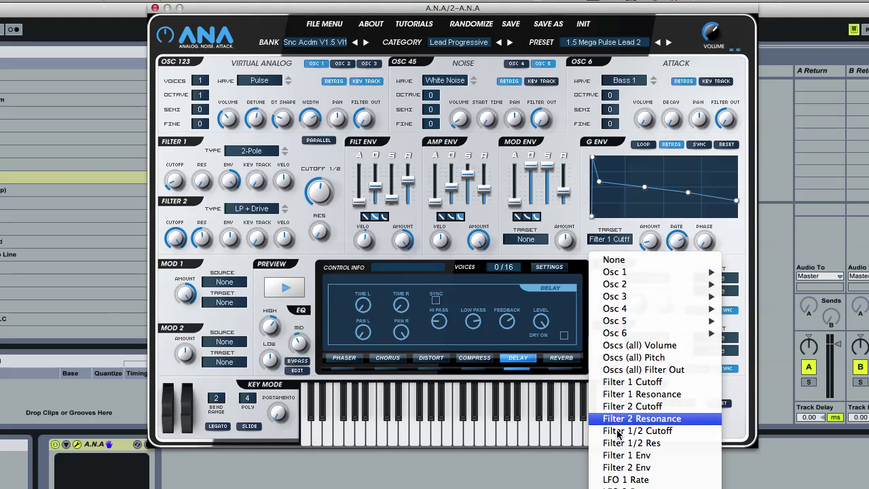
pyautogui.moveTo(626, 485)
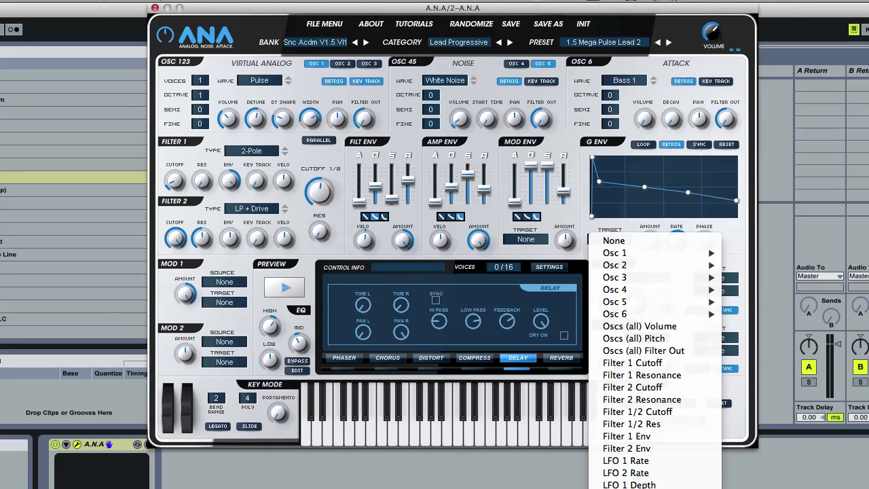
pyautogui.click(645, 486)
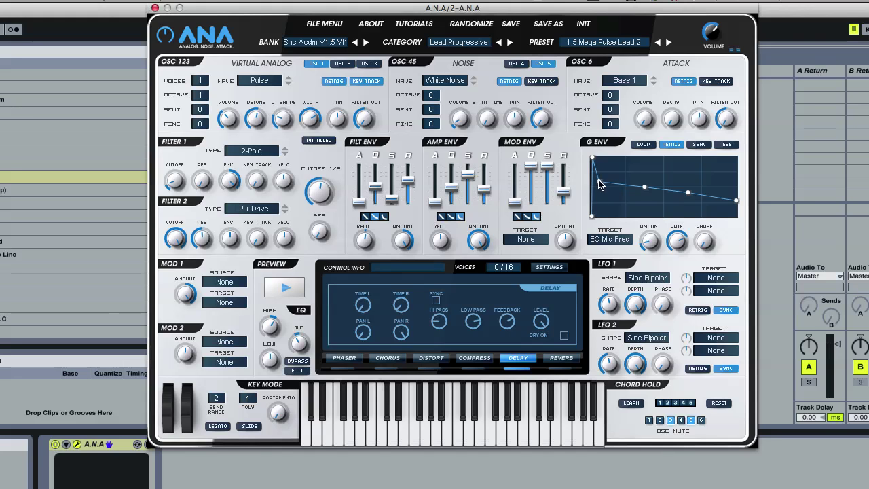
# Reset the G ENV curve and raise a middle point into a single peak.
pyautogui.click(726, 146)
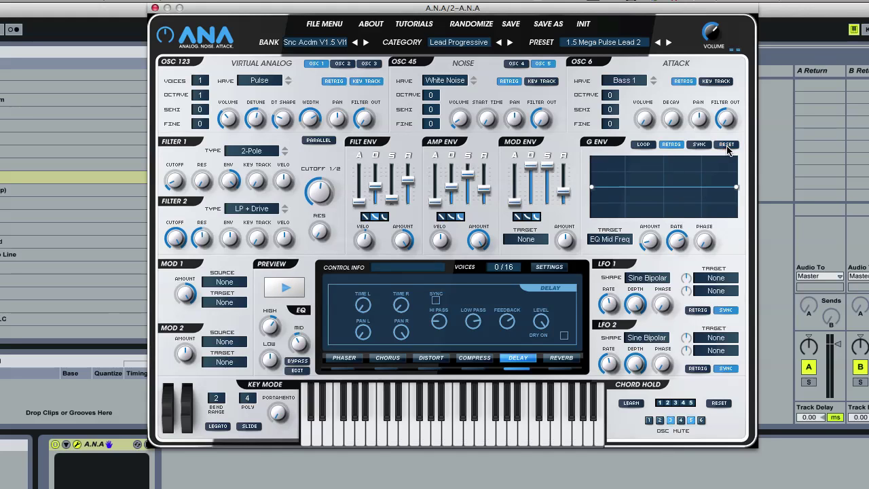
pyautogui.click(657, 189)
pyautogui.moveTo(657, 190); pyautogui.dragTo(659, 158)
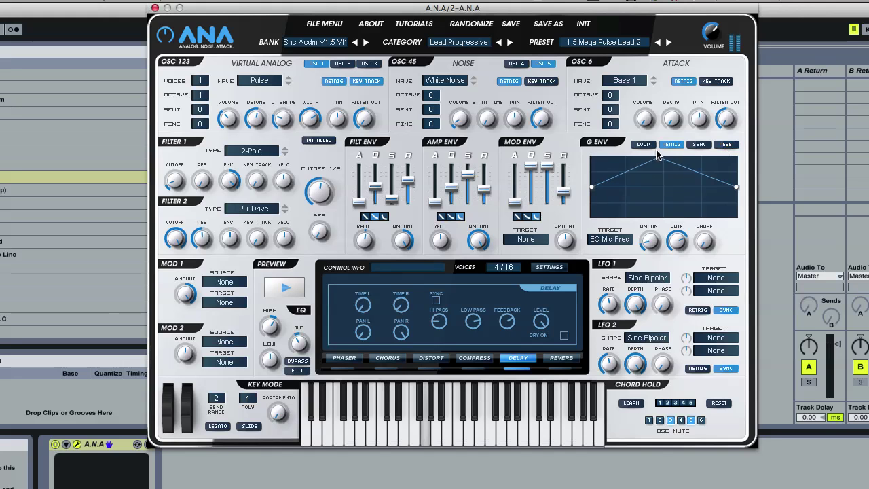
# Reset the patch to defaults and redraw the G ENV as a central peak.
pyautogui.click(584, 24)
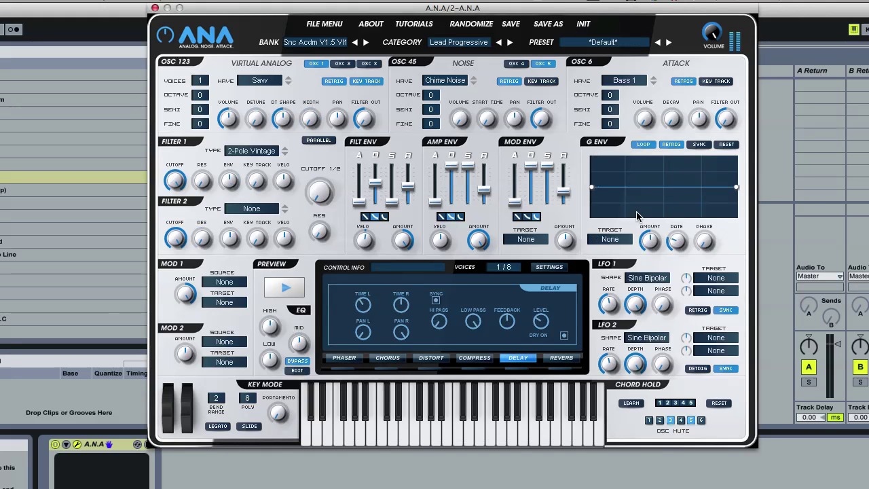
pyautogui.click(654, 189)
pyautogui.moveTo(654, 190); pyautogui.dragTo(665, 140)
# Route G ENV to EQ Mid Freq, rate 26.73Hz, and drop EQ mid frequency to 26Hz.
pyautogui.click(614, 238)
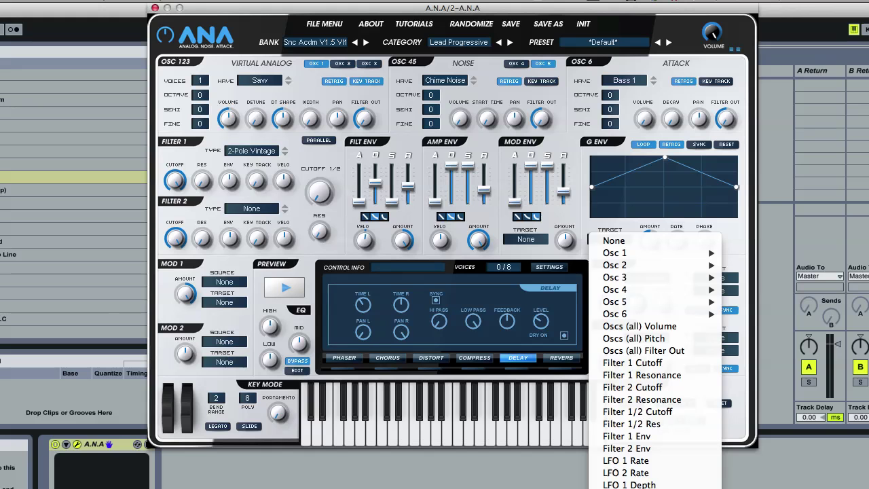
pyautogui.click(638, 486)
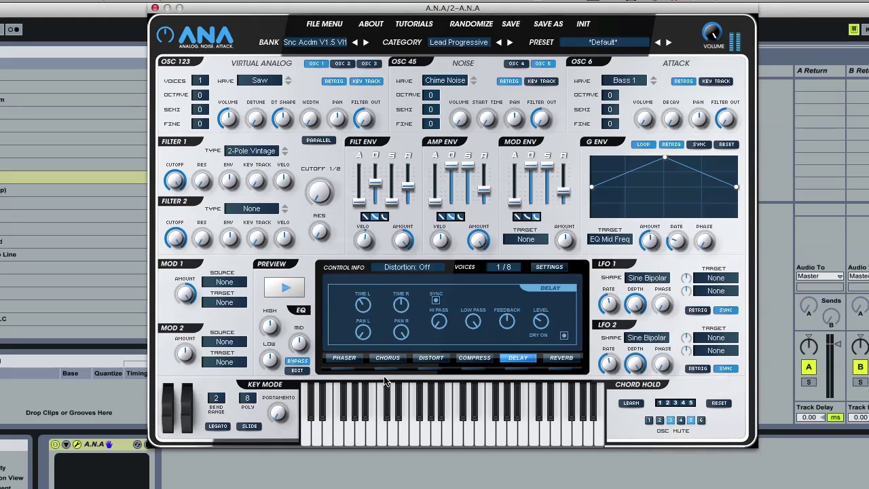
pyautogui.click(297, 370)
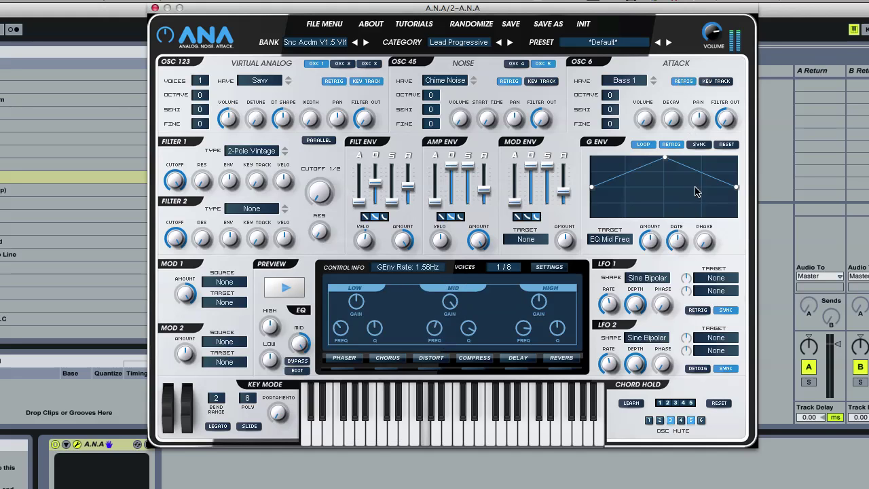
pyautogui.moveTo(696, 191); pyautogui.dragTo(709, 139)
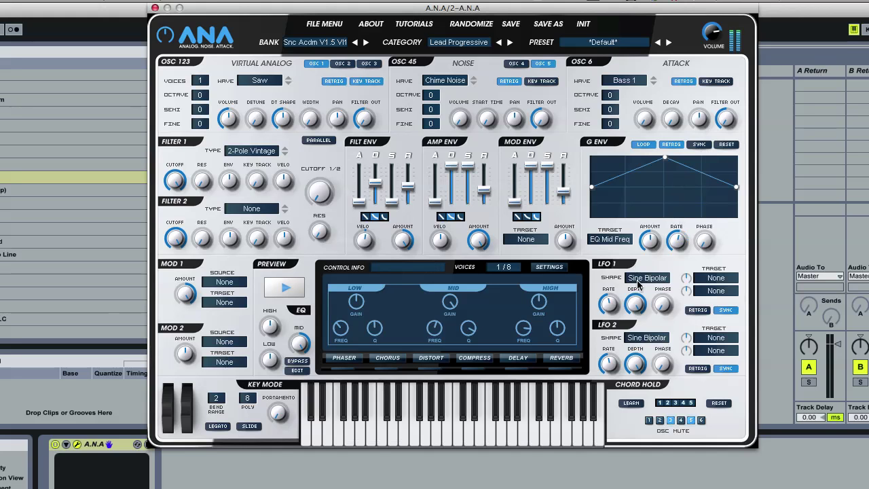
pyautogui.moveTo(435, 329); pyautogui.dragTo(423, 431)
# Set MOD 1 to send the G Envelope to Phaser Frequency.
pyautogui.click(704, 279)
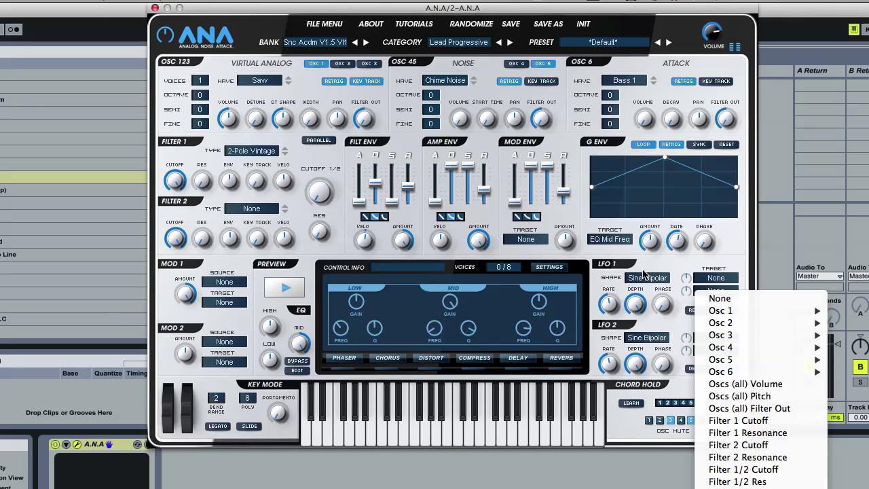
pyautogui.click(645, 273)
pyautogui.click(210, 283)
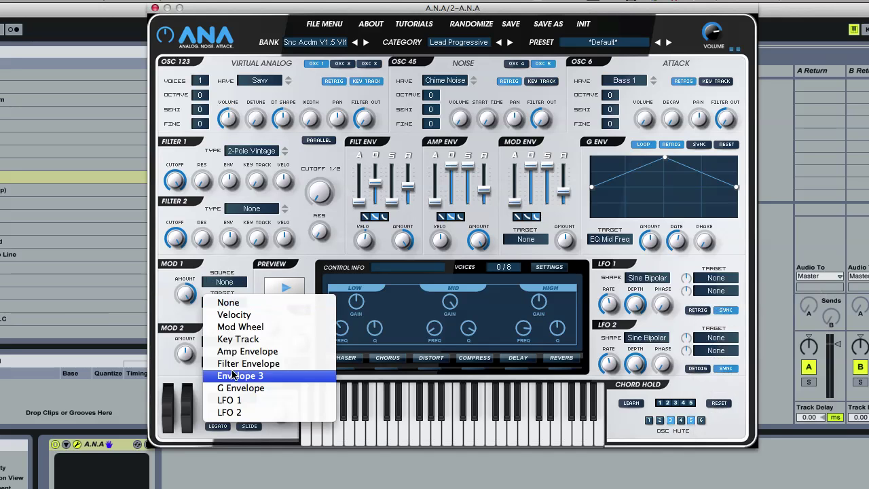
pyautogui.click(224, 387)
pyautogui.click(231, 303)
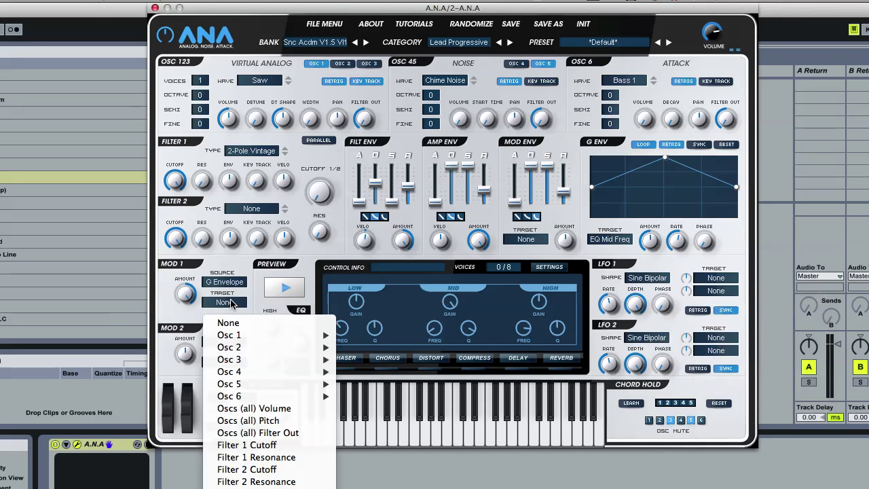
pyautogui.scroll(-4, 244, 420)
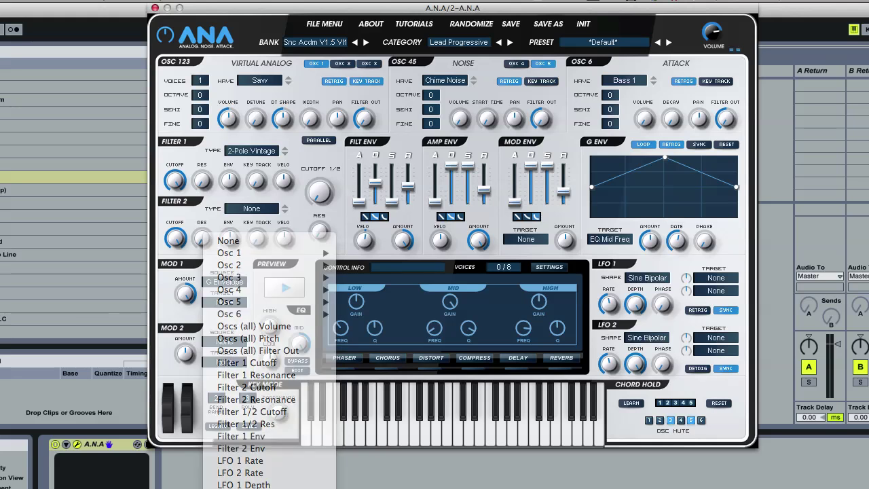
pyautogui.click(244, 486)
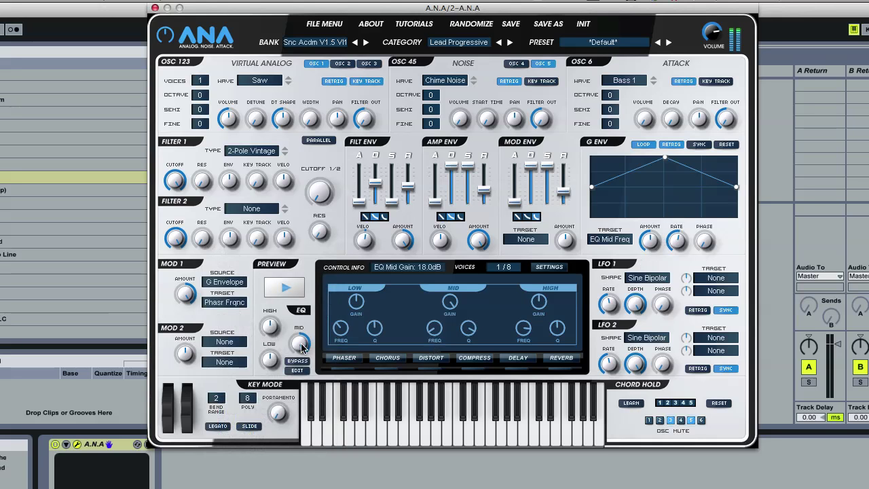
# On the Phaser page, lower FREQ to about 1.9 kHz, raise DRYWET to 78%, and adjust MOD 1 amount.
pyautogui.click(345, 358)
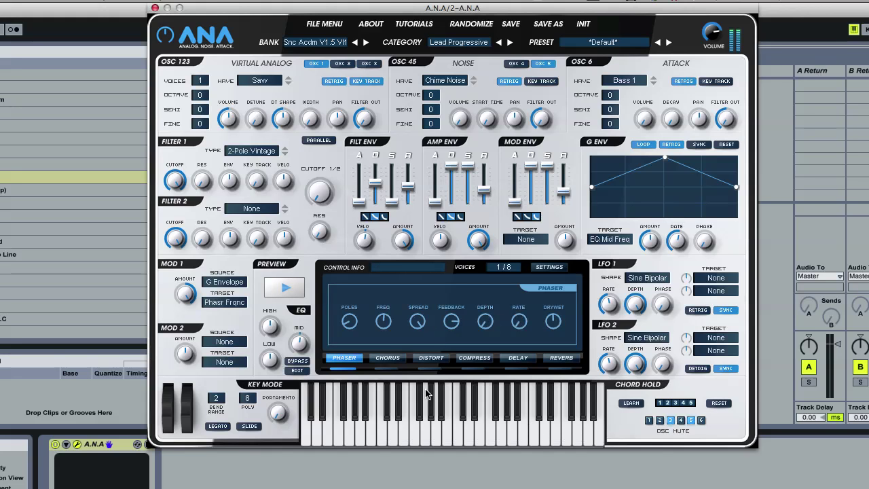
pyautogui.moveTo(385, 325); pyautogui.dragTo(392, 368)
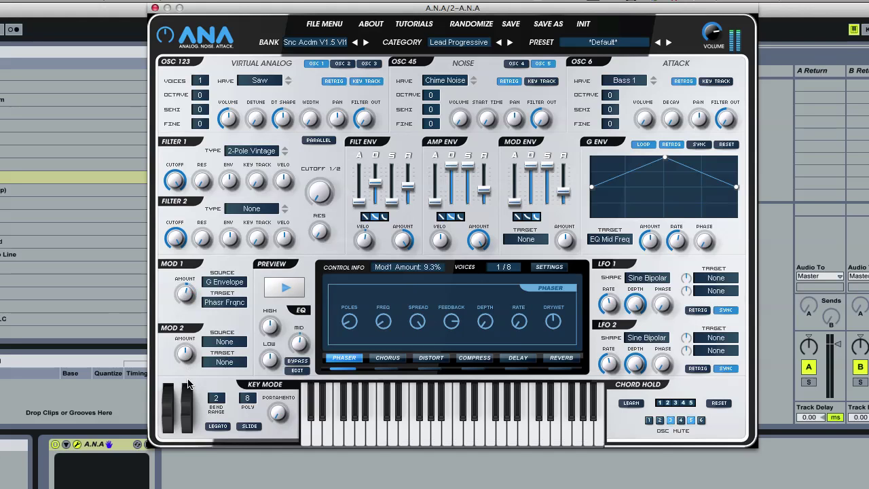
pyautogui.moveTo(189, 380); pyautogui.dragTo(183, 364)
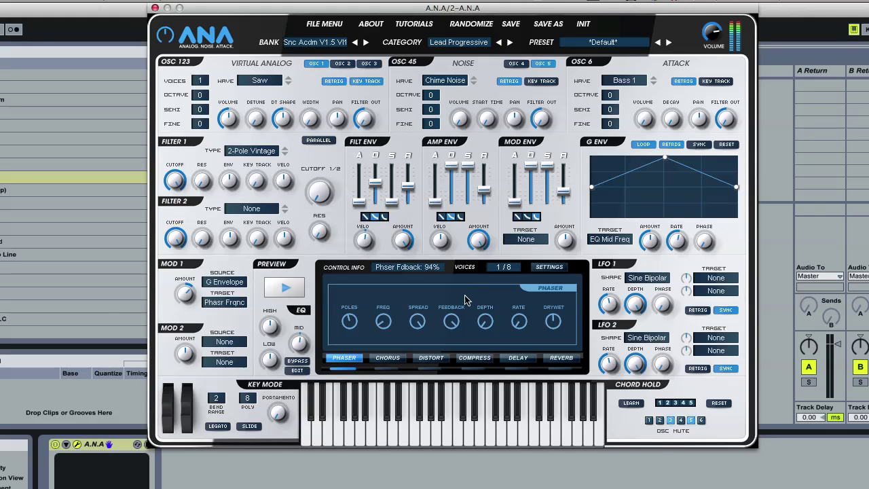
pyautogui.moveTo(553, 320); pyautogui.dragTo(573, 267)
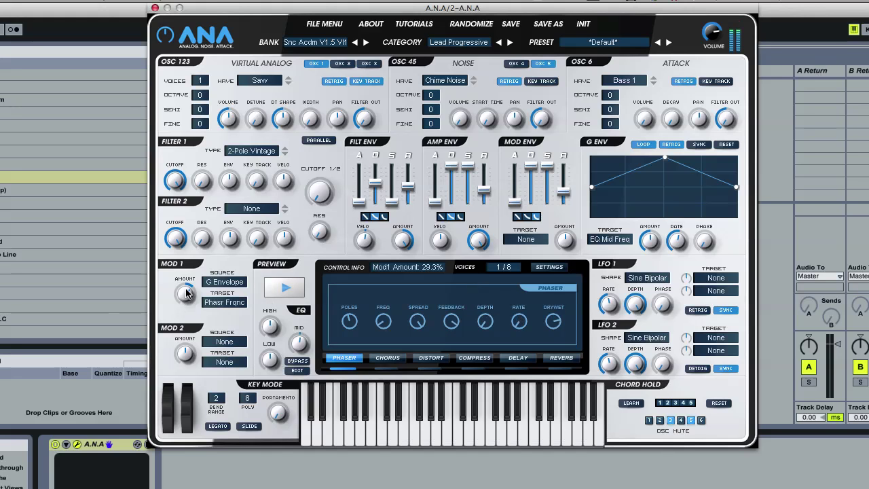
pyautogui.moveTo(192, 279); pyautogui.dragTo(175, 304)
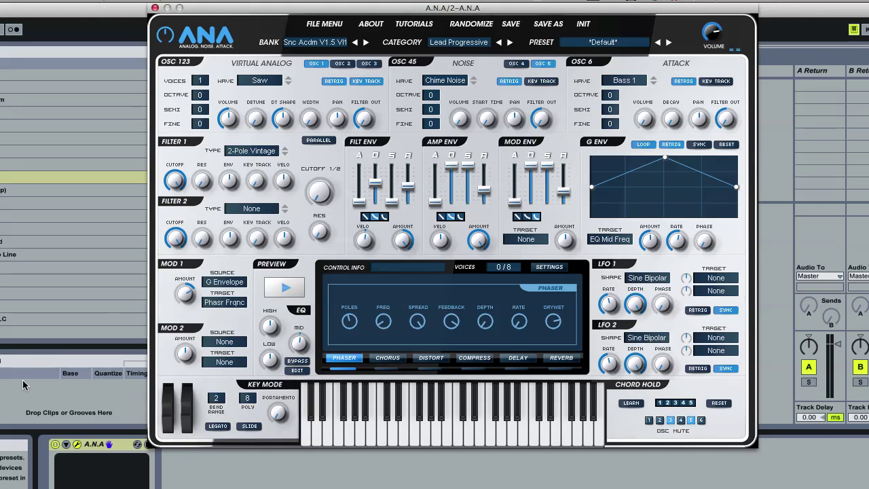
# Switch MOD 1's source to Mod Wheel and sweep the wheel to hear the phaser.
pyautogui.click(228, 279)
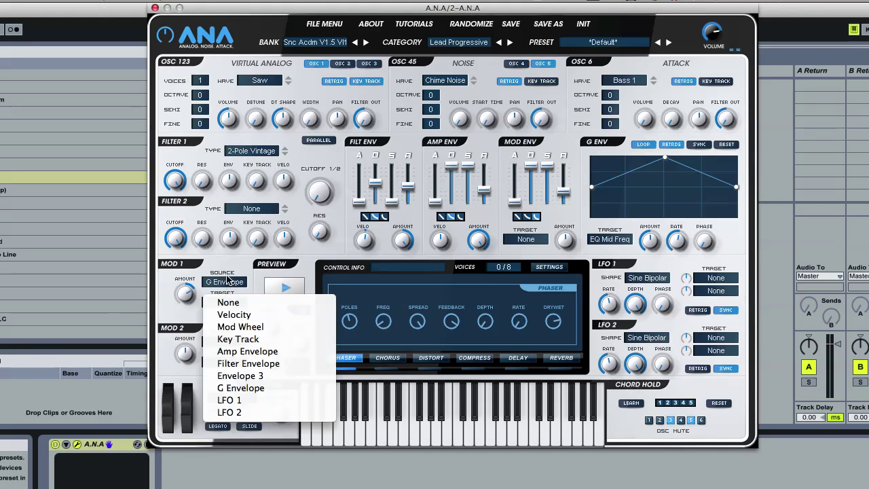
pyautogui.click(217, 324)
pyautogui.moveTo(187, 383); pyautogui.dragTo(181, 475)
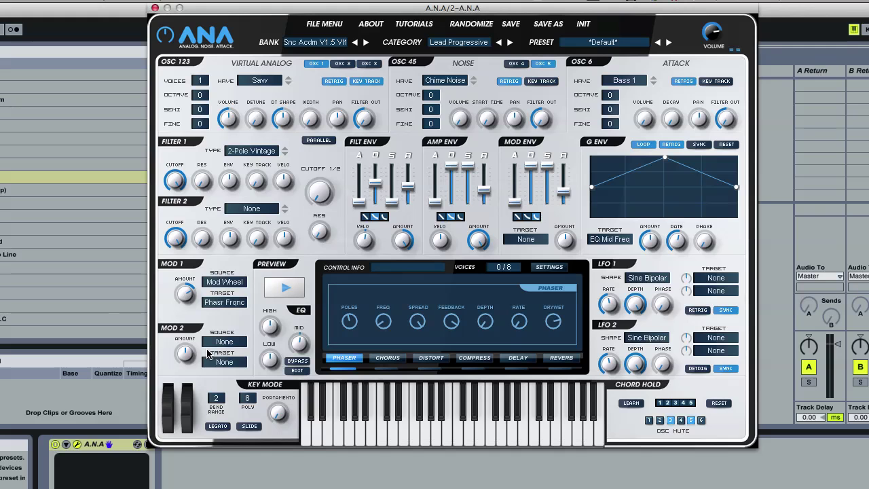
# Try polyphony limits of 5 and 2, set amp release to 7.5 s, then allow 32 voices.
pyautogui.moveTo(448, 331)
pyautogui.moveTo(250, 399)
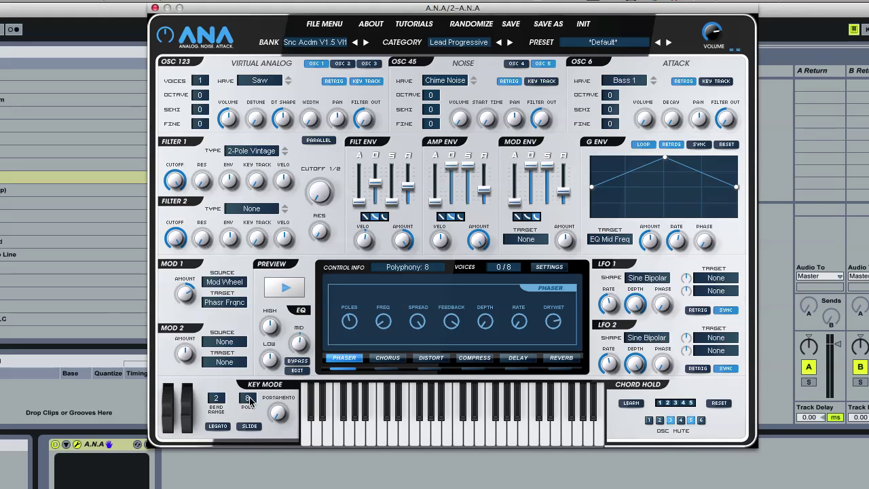
pyautogui.moveTo(250, 399)
pyautogui.mouseDown()
pyautogui.moveTo(254, 439)
pyautogui.moveTo(252, 397)
pyautogui.moveTo(263, 421)
pyautogui.moveTo(258, 399)
pyautogui.mouseUp()
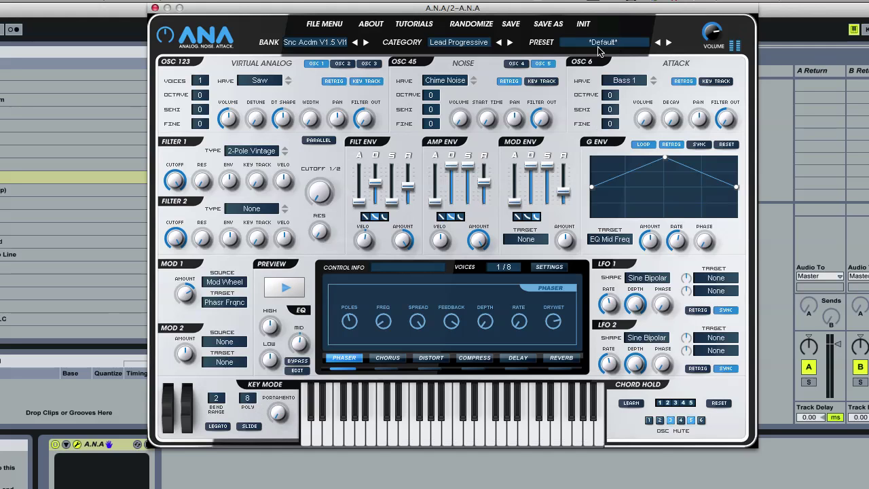
pyautogui.moveTo(484, 182); pyautogui.dragTo(486, 177)
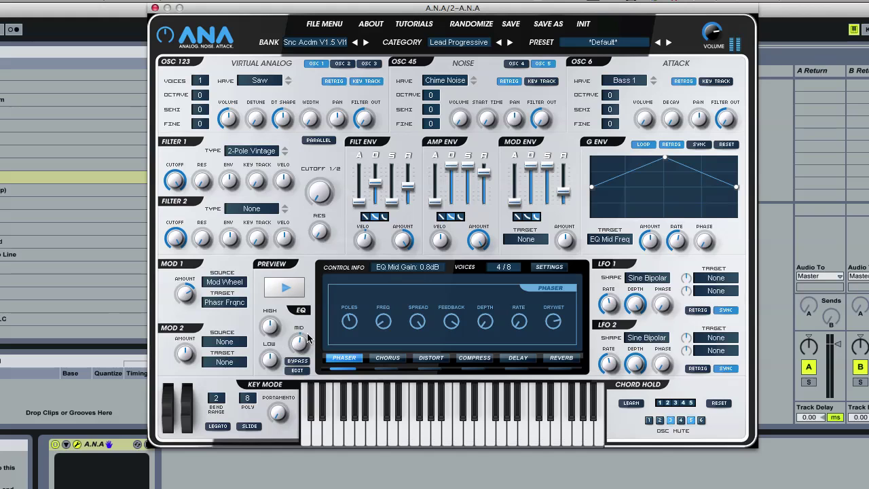
pyautogui.moveTo(249, 399); pyautogui.dragTo(237, 441)
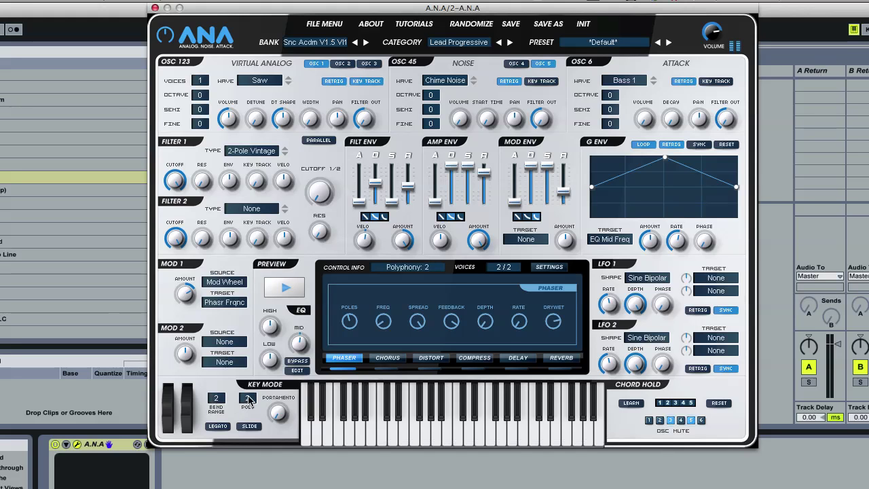
pyautogui.moveTo(243, 405); pyautogui.dragTo(245, 353)
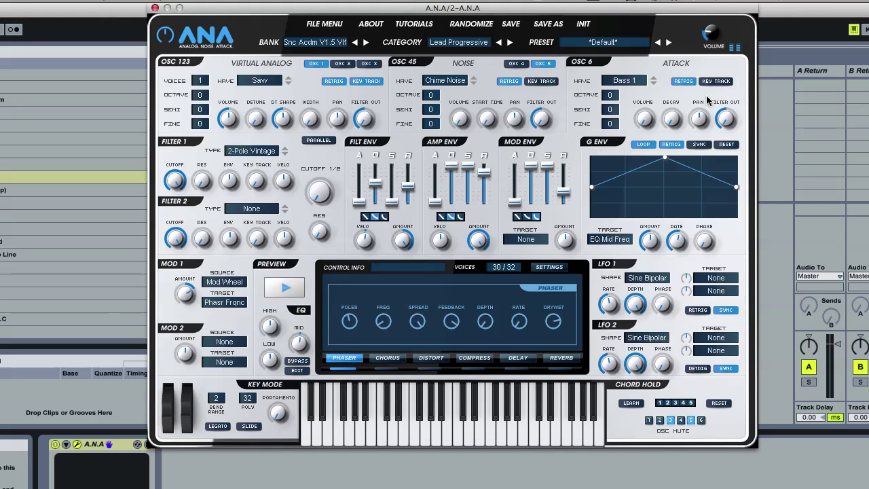
# Set polyphony to 4 voices and shorten the amp envelope release to about 78 ms.
pyautogui.moveTo(249, 398); pyautogui.dragTo(249, 458)
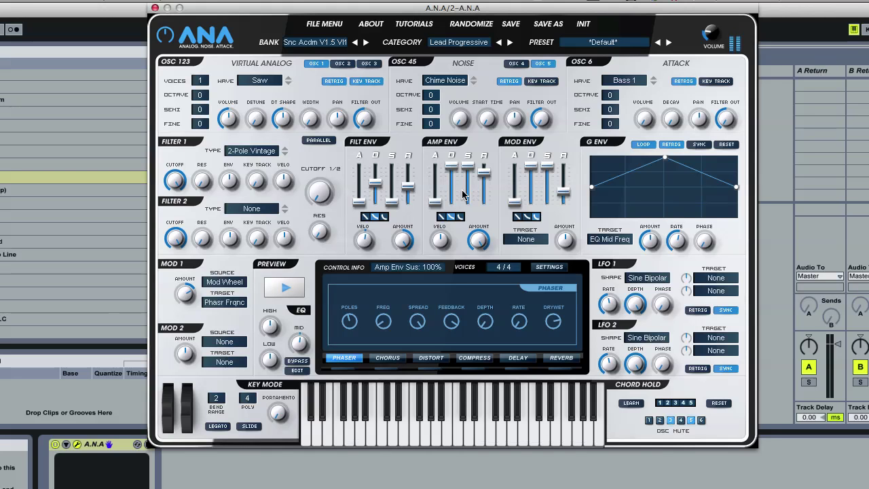
pyautogui.moveTo(484, 171); pyautogui.dragTo(481, 189)
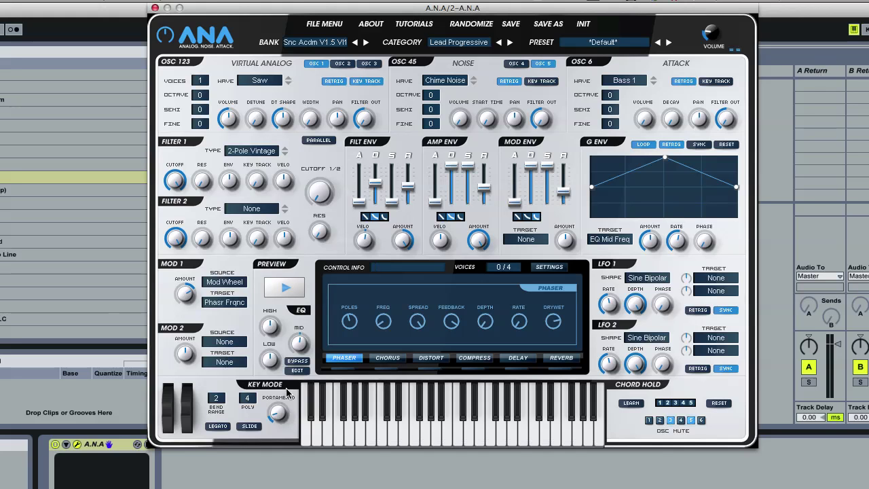
# Load the 1.5 Pop Porta Pluck preset from the Sonic Academy V1.5 Vol1 bank's Plucks category.
pyautogui.click(307, 42)
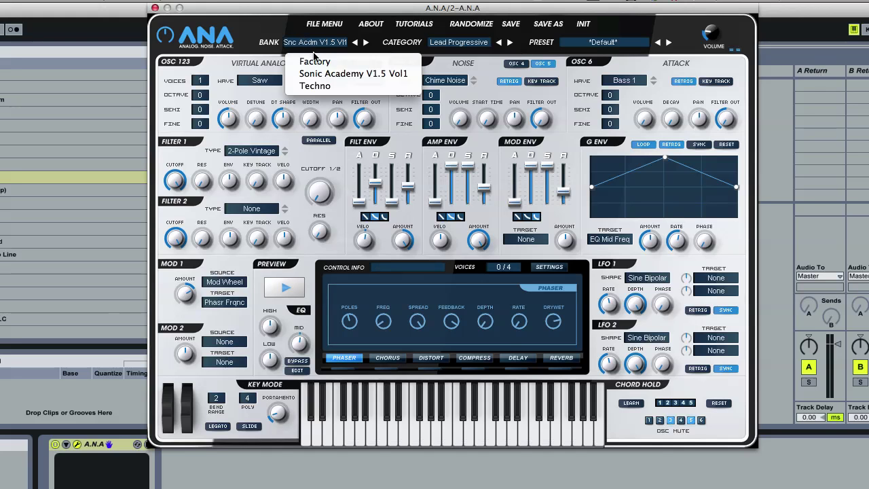
pyautogui.click(353, 73)
pyautogui.click(459, 42)
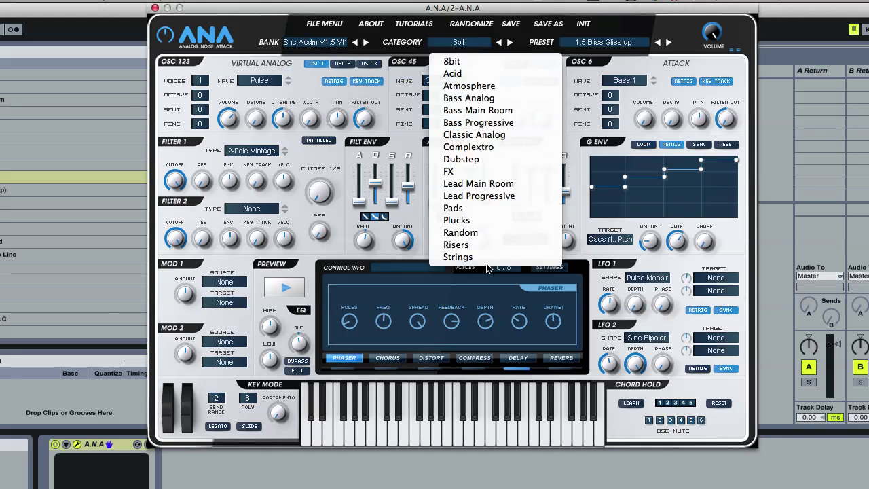
pyautogui.click(479, 221)
pyautogui.click(611, 42)
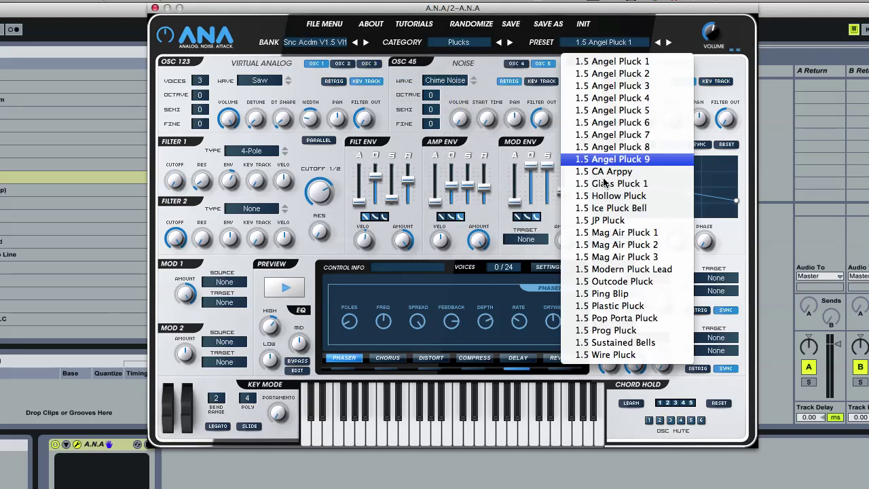
pyautogui.click(615, 317)
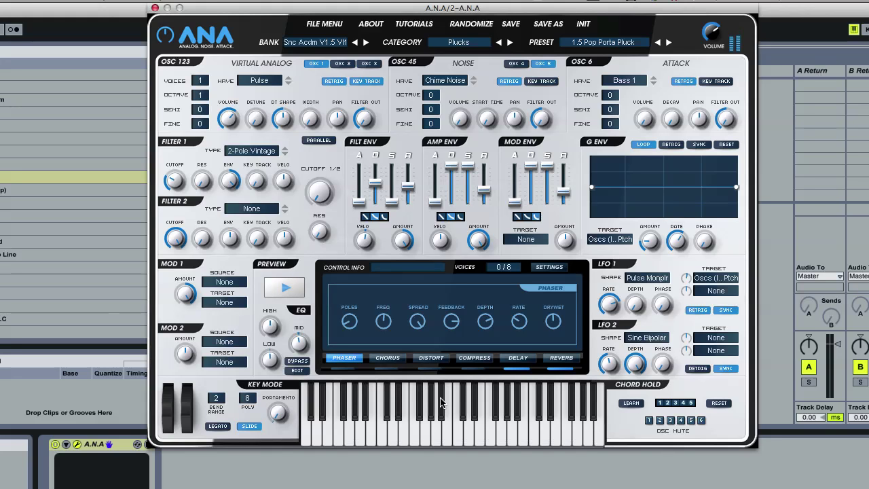
# Set the portamento time to about 2% and leave legato and slide switched off.
pyautogui.moveTo(281, 419); pyautogui.dragTo(284, 409)
pyautogui.moveTo(284, 408); pyautogui.dragTo(282, 416)
pyautogui.click(217, 426)
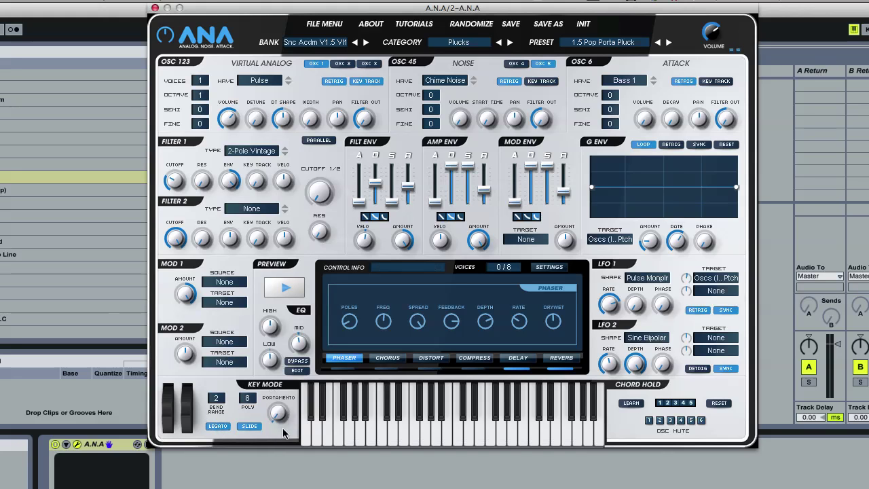
pyautogui.click(250, 427)
pyautogui.click(216, 427)
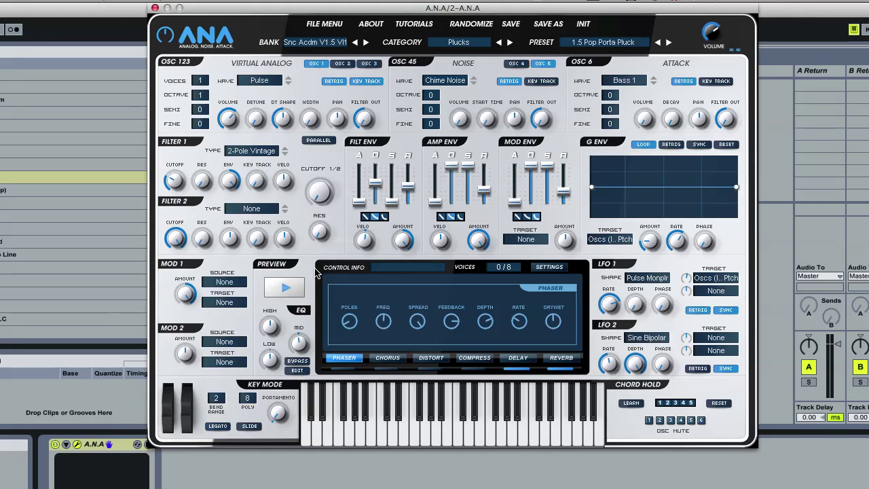